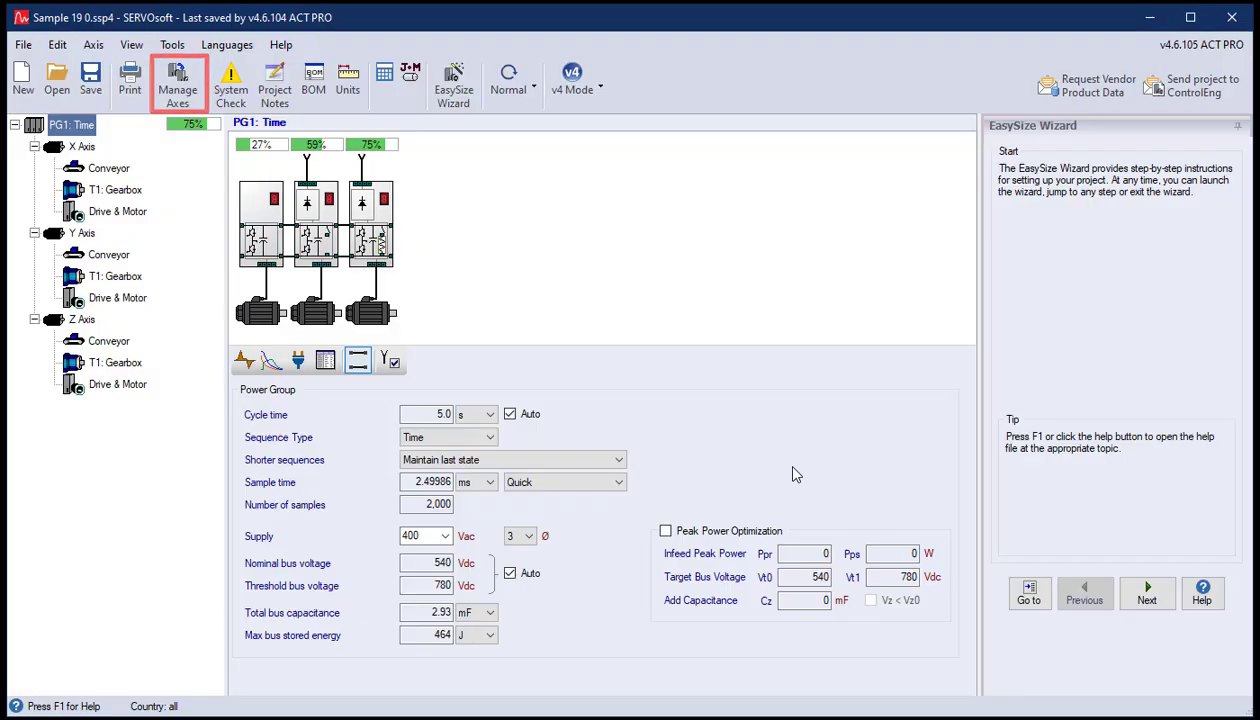
- Duplicate the PG1: Time power group with its three axes and insert the copy after the original
{"action": "left_click", "coordinate": [176, 88]}
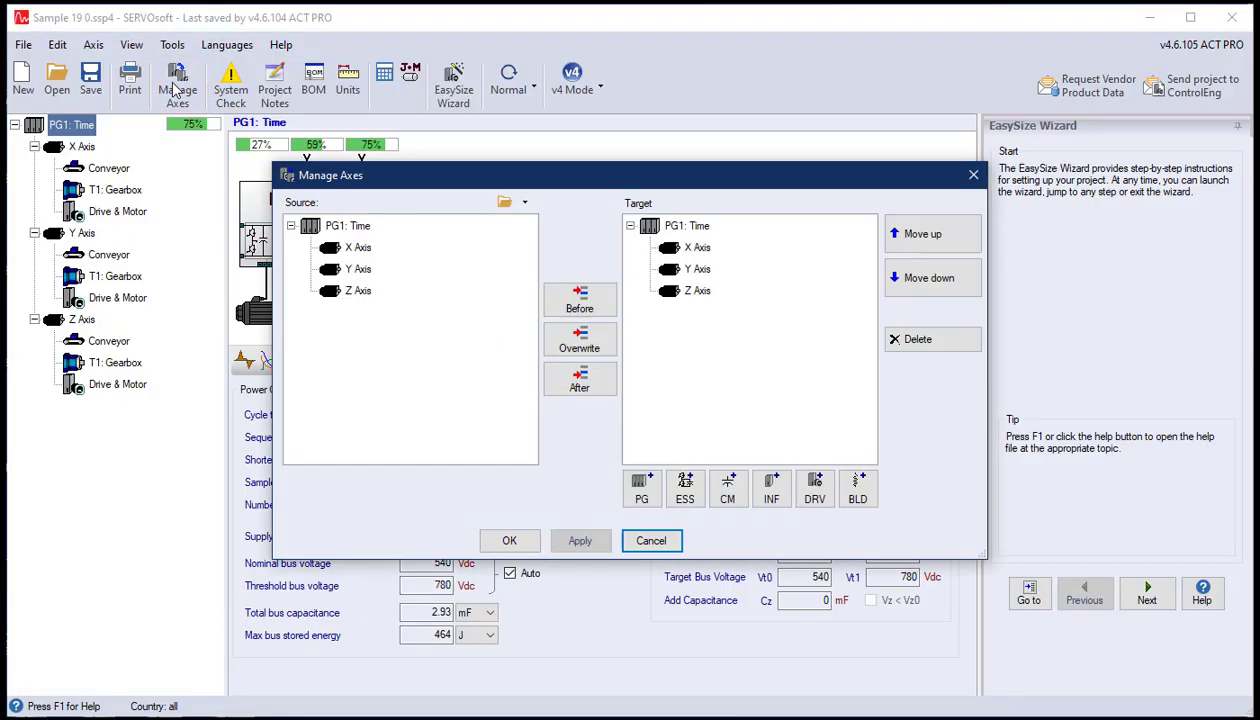
{"action": "left_click", "coordinate": [320, 226]}
{"action": "left_click", "coordinate": [672, 230]}
{"action": "left_click", "coordinate": [579, 382]}
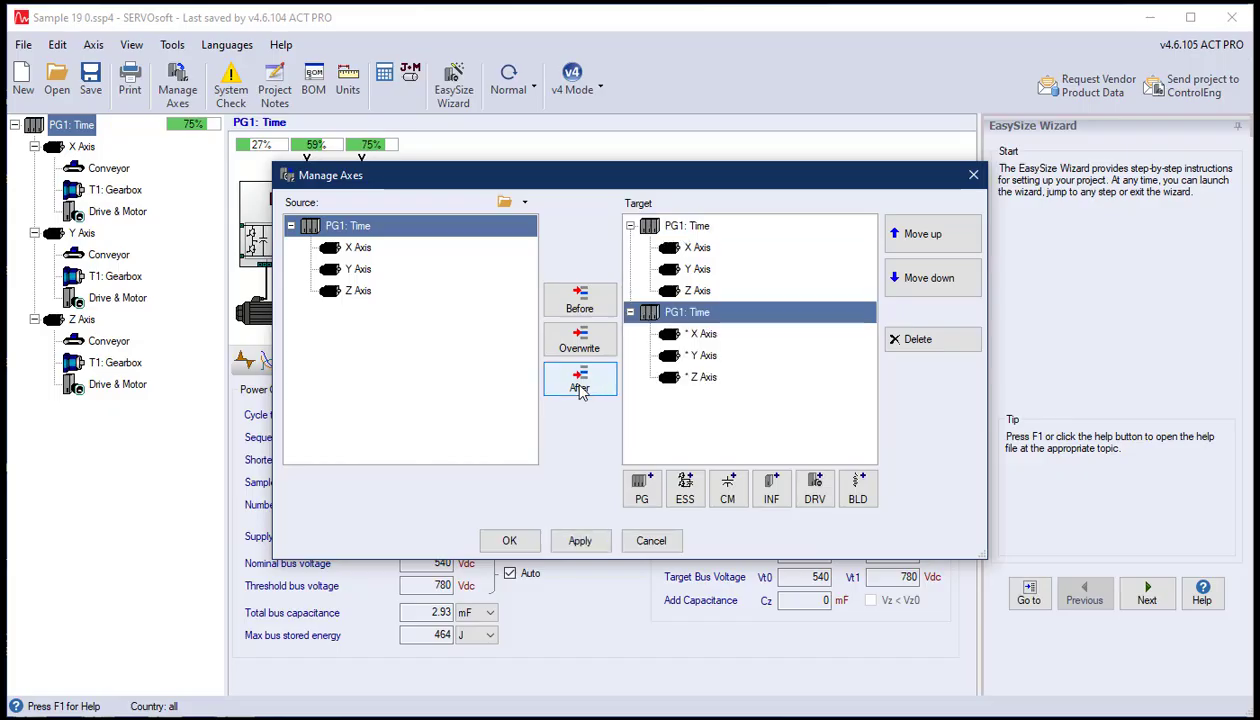
{"action": "left_click", "coordinate": [505, 541]}
- Rename the copied power group as PG2: Const Vel
{"action": "left_click", "coordinate": [62, 409]}
{"action": "right_click", "coordinate": [60, 410]}
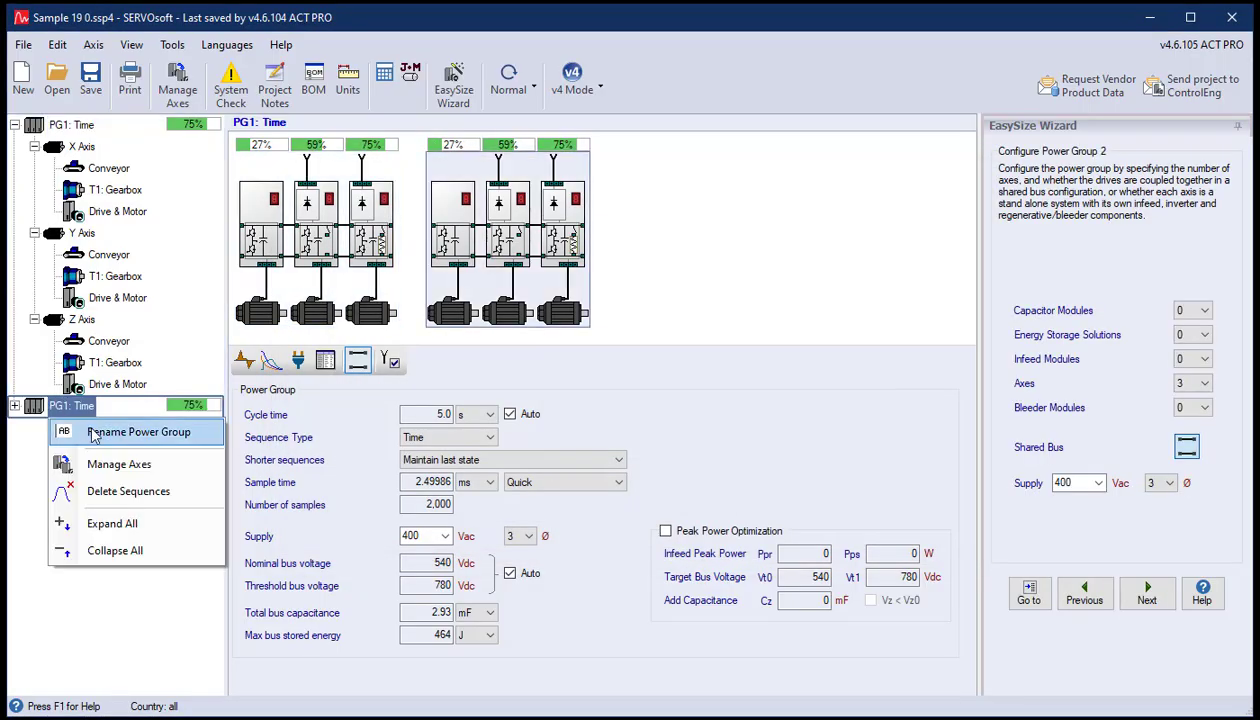
{"action": "left_click", "coordinate": [90, 428]}
{"action": "type", "text": "PG2: Const Vel"}
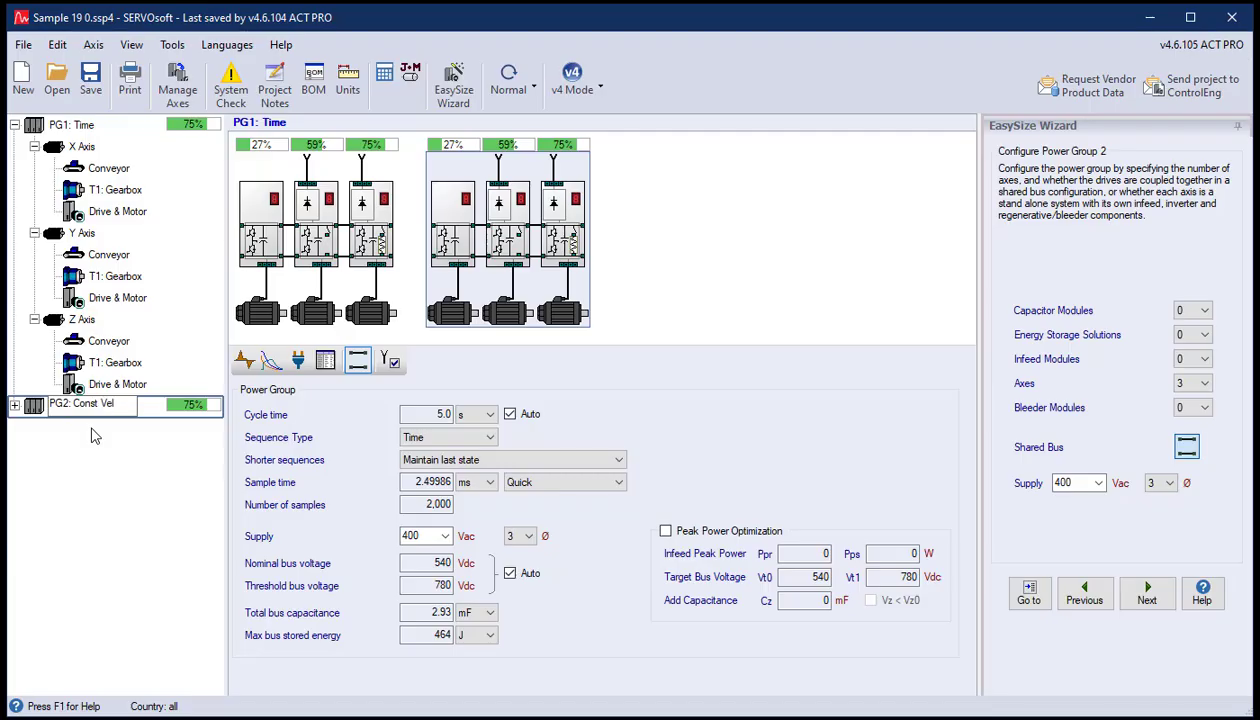
{"action": "key", "text": "Return"}
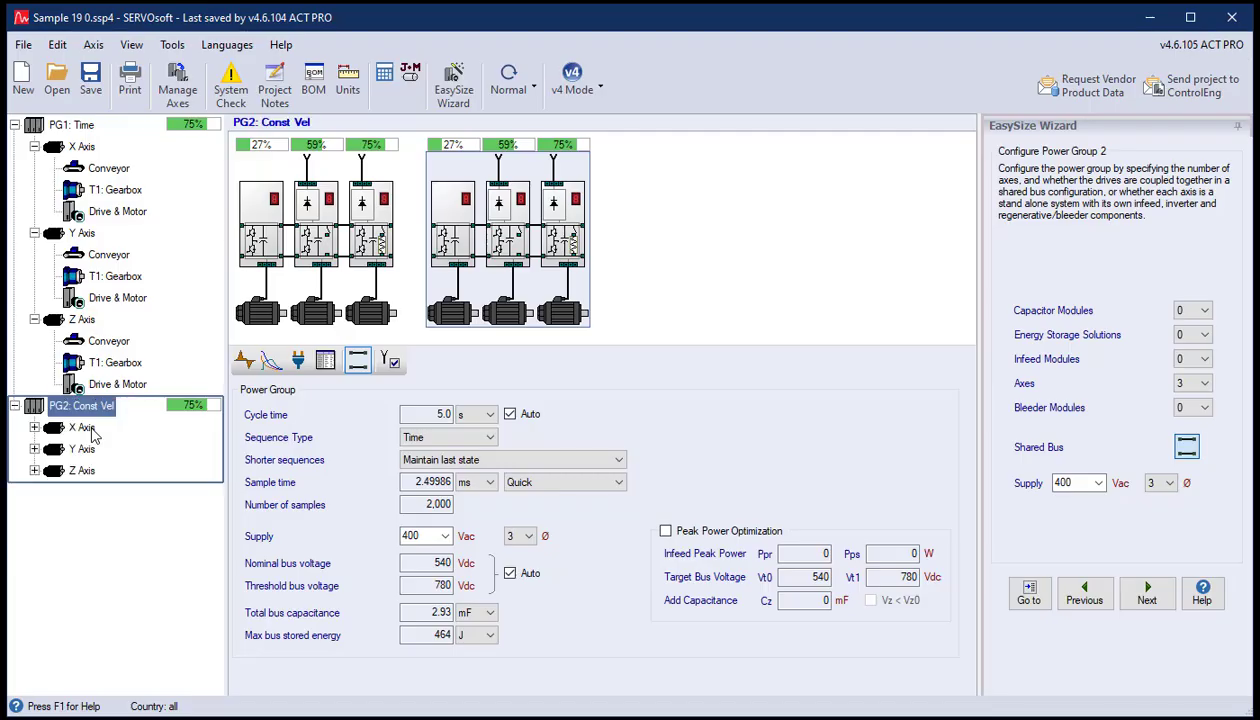
- Convert PG2's Normal sequence to Master Follower with a 360° modulo distance and 5.0 s per rotation, declining the Max-Stop sequence conversion
{"action": "left_click", "coordinate": [490, 437]}
{"action": "left_click", "coordinate": [470, 460]}
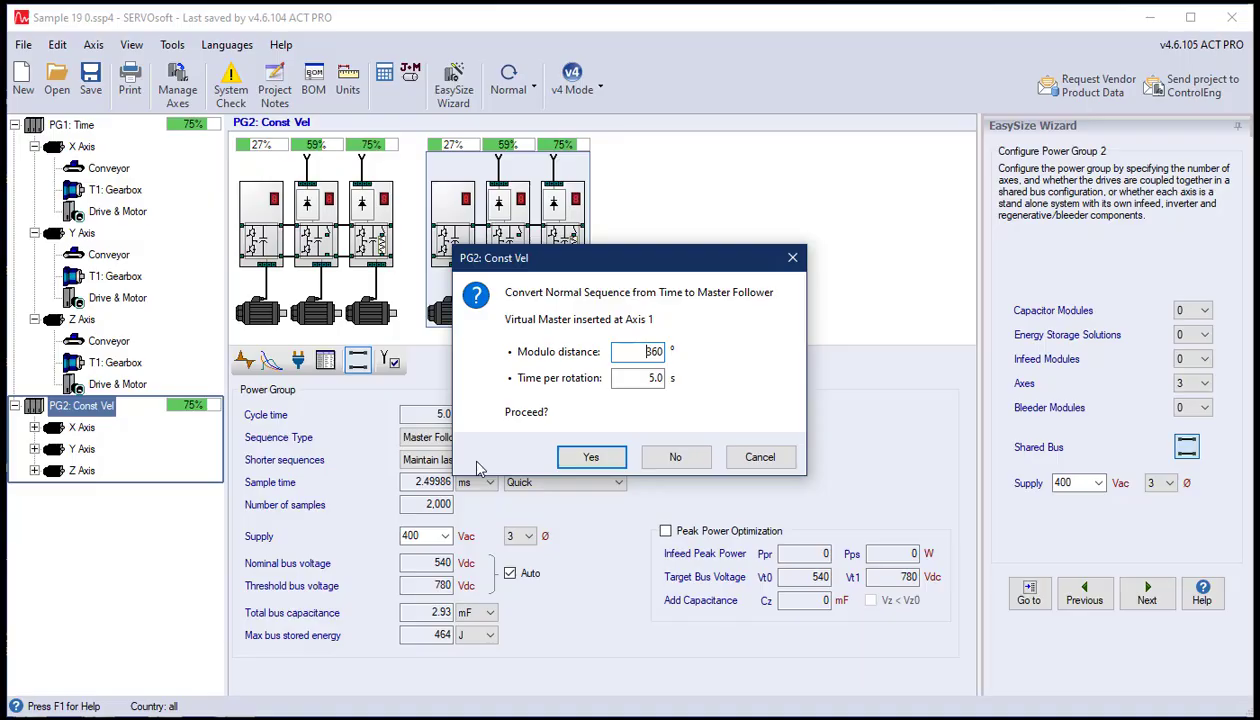
{"action": "left_click", "coordinate": [588, 457]}
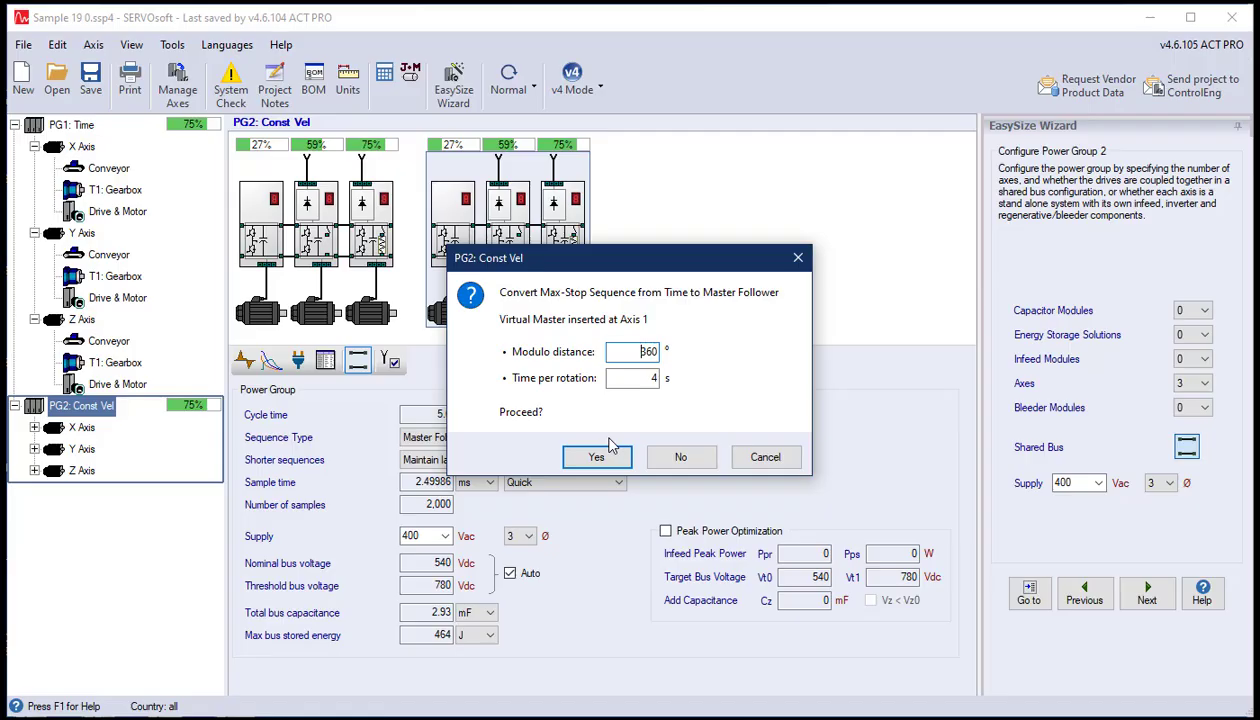
{"action": "left_click", "coordinate": [680, 456]}
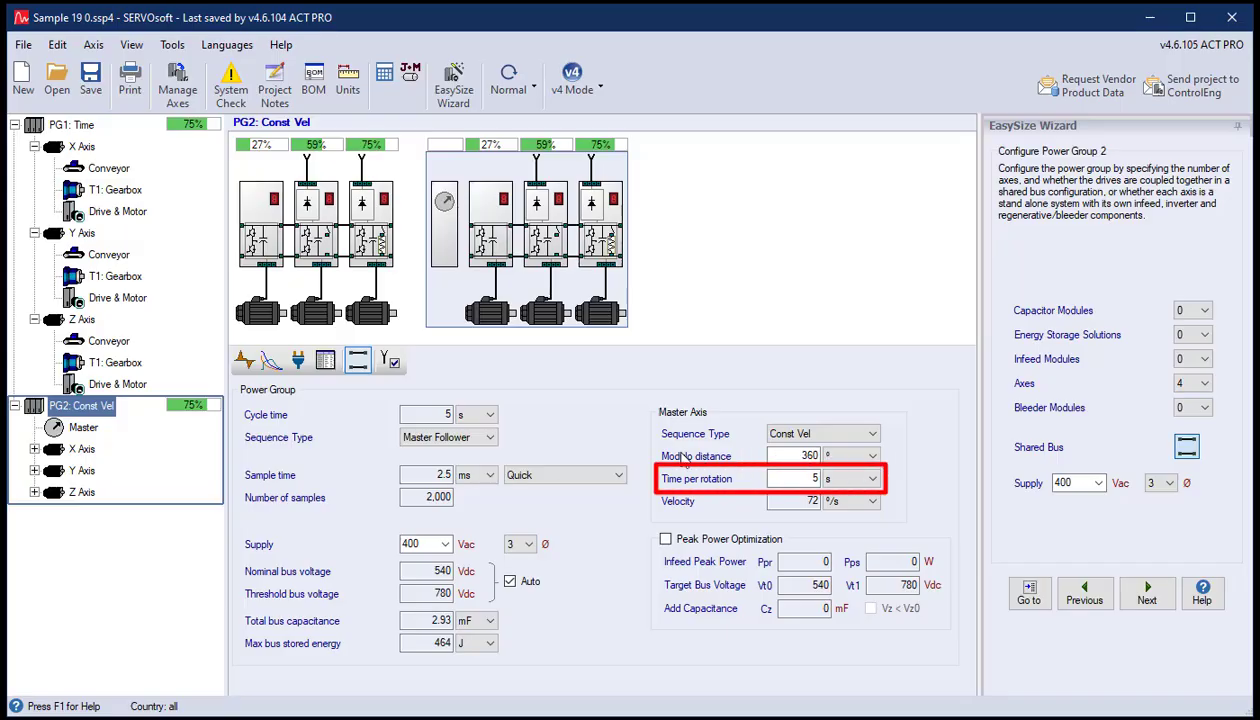
- Set the master axis's time per rotation in PG2 to 4.5 s
{"action": "double_click", "coordinate": [771, 484]}
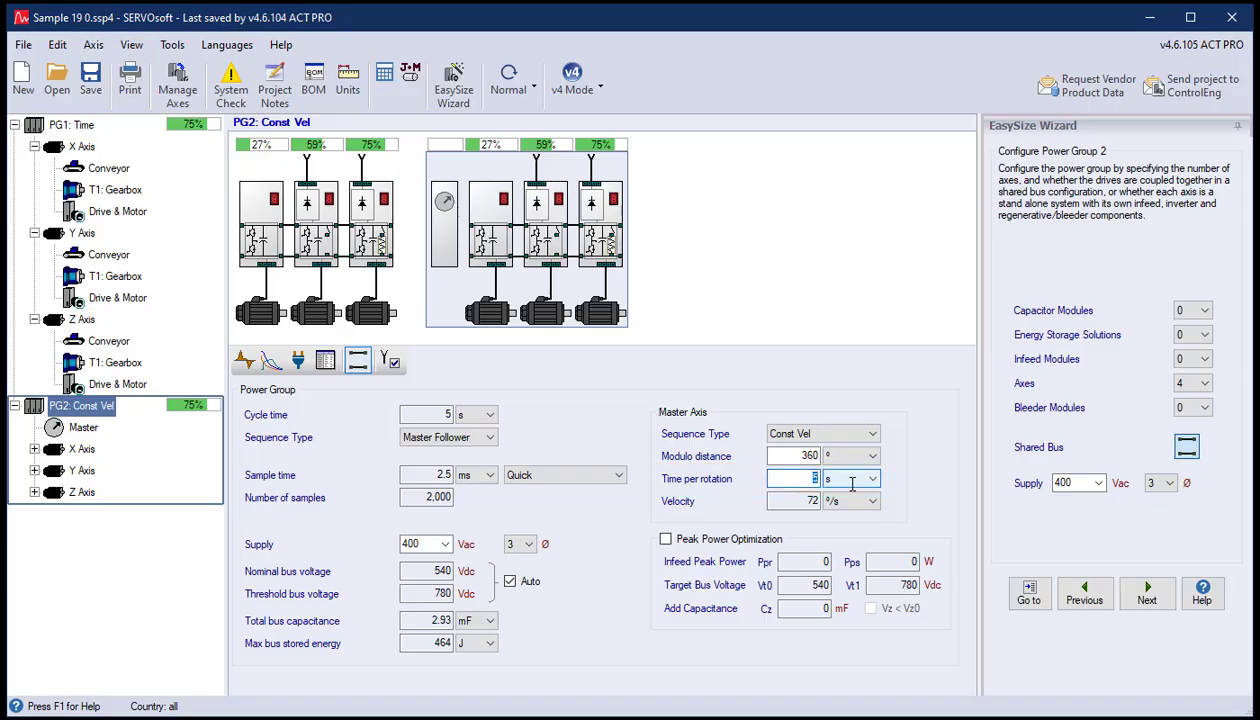
{"action": "type", "text": "4.5"}
{"action": "key", "text": "Return"}
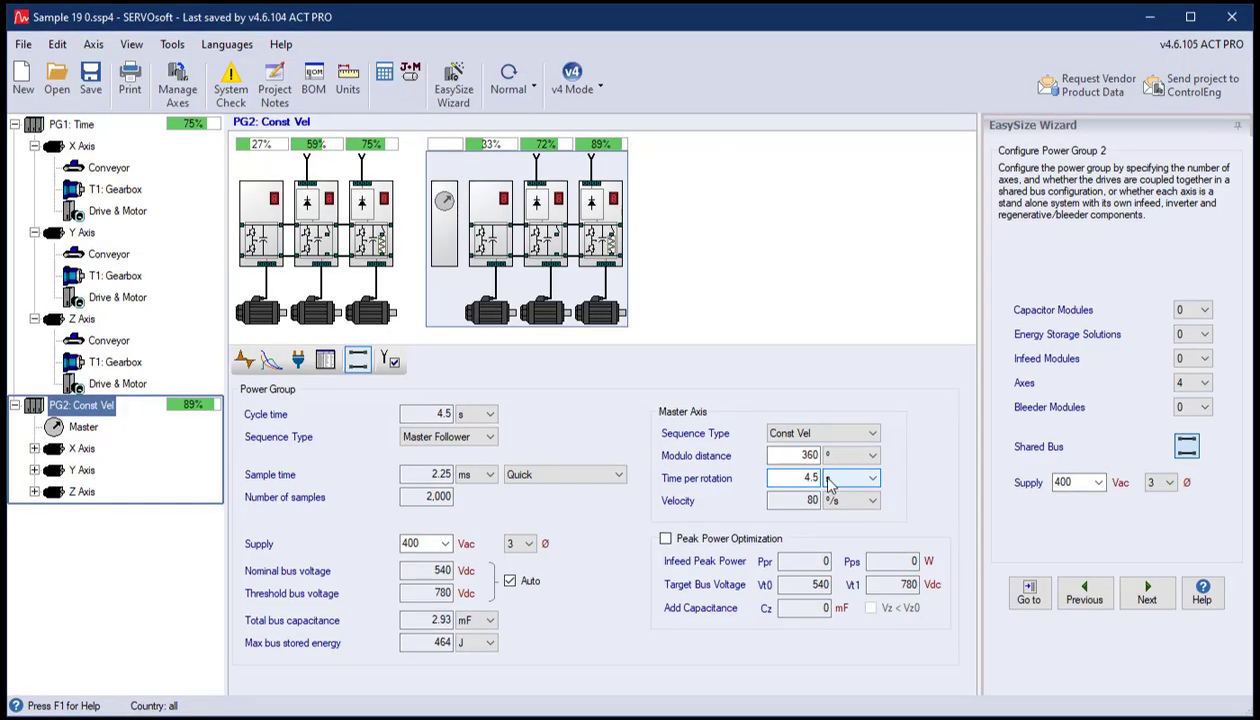
- Examine the torque-speed curve of PG2's Z Axis gearbox with only the Move up from pick segment displayed
{"action": "left_click", "coordinate": [84, 493]}
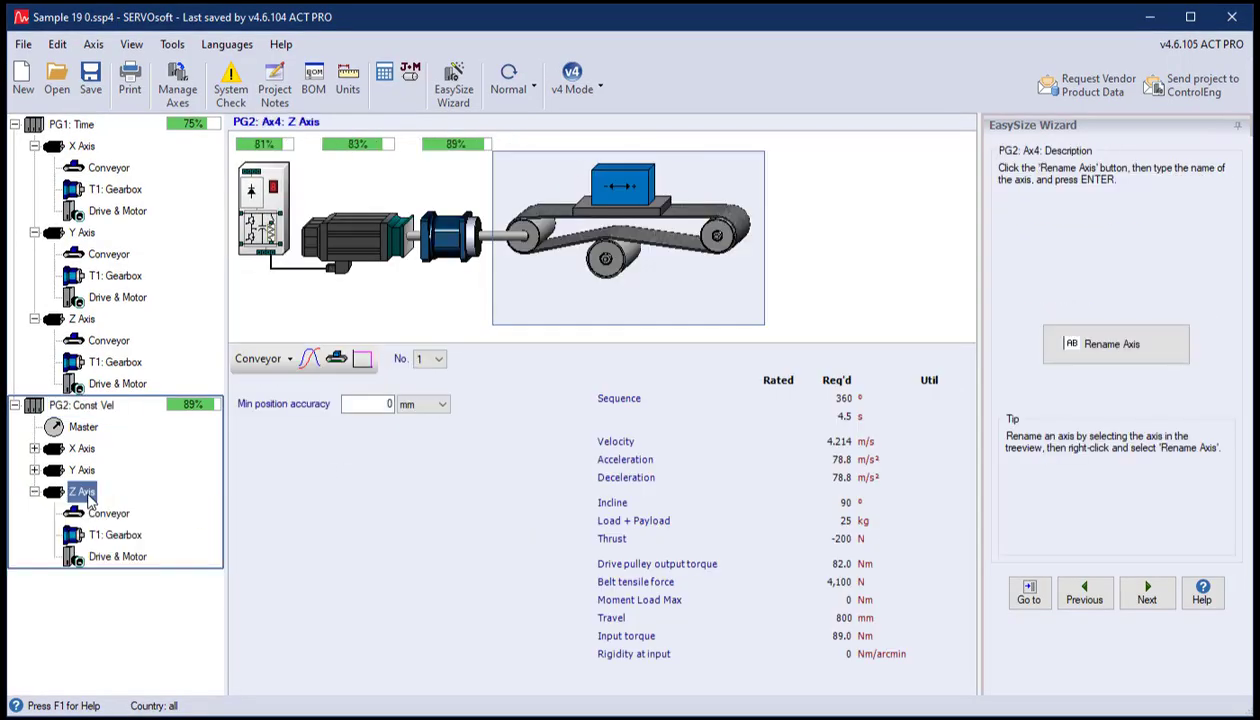
{"action": "left_click", "coordinate": [100, 536]}
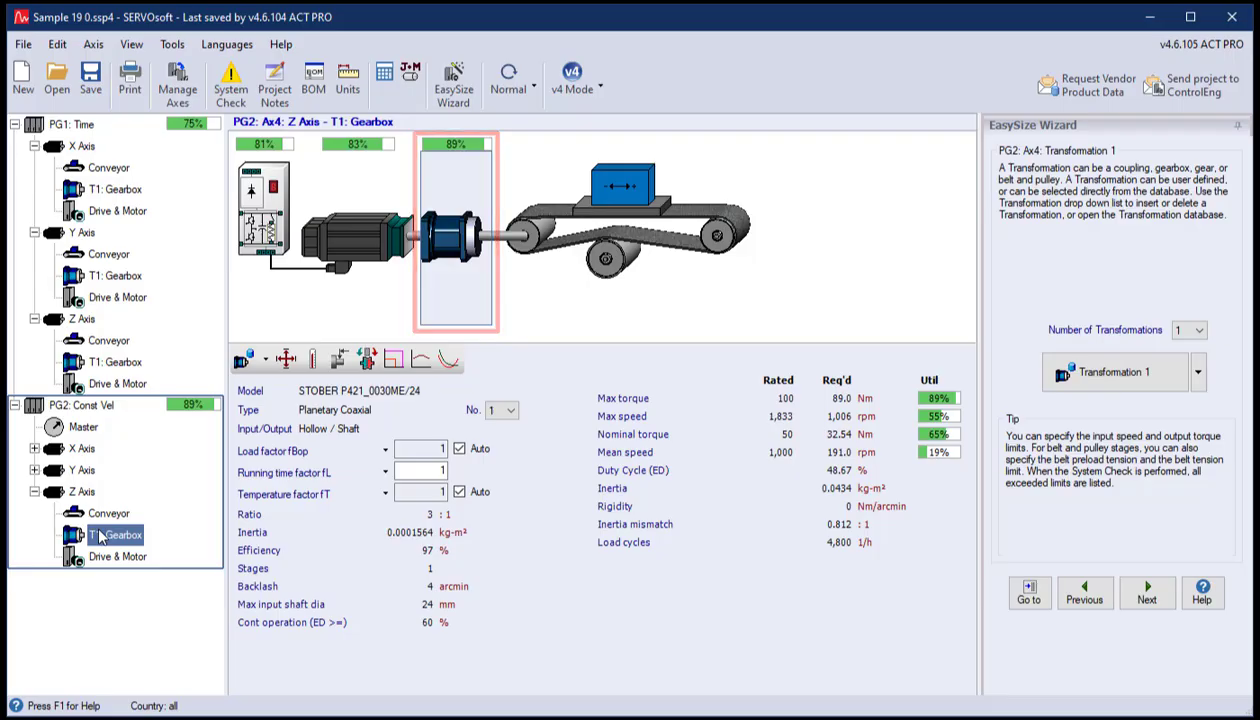
{"action": "left_click", "coordinate": [393, 359]}
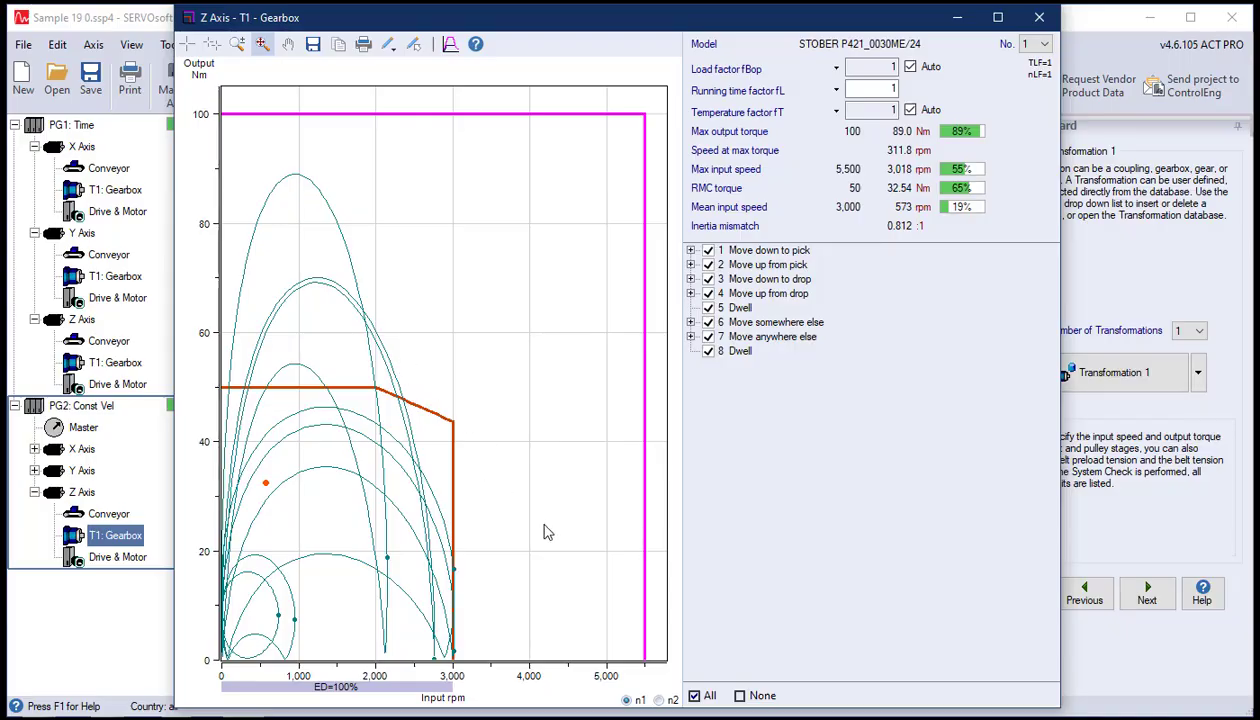
{"action": "left_click", "coordinate": [731, 698]}
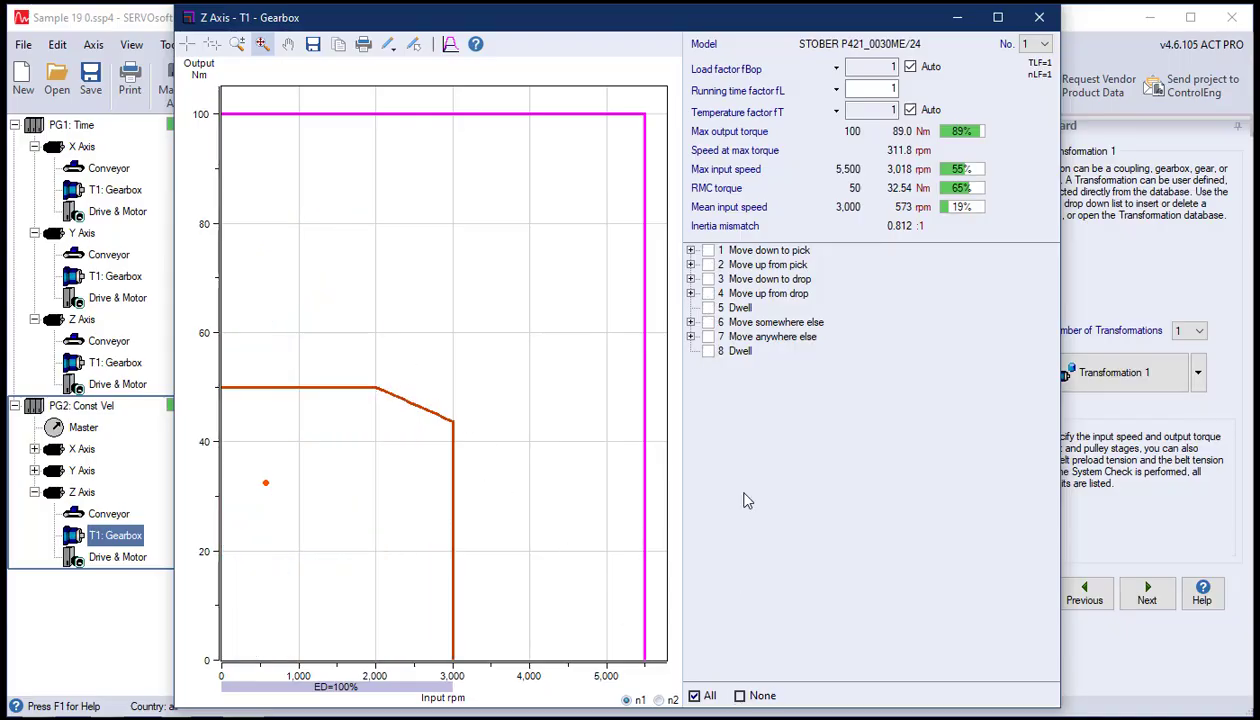
{"action": "left_click", "coordinate": [708, 265]}
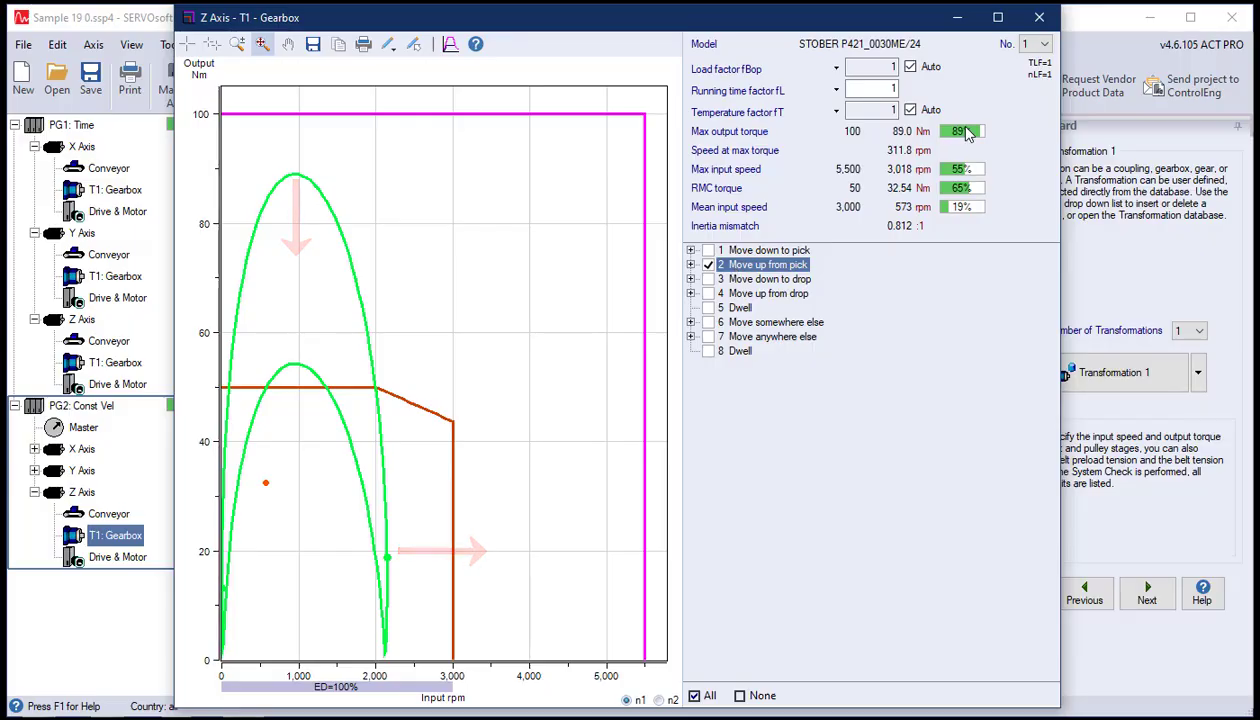
{"action": "left_click", "coordinate": [1039, 17]}
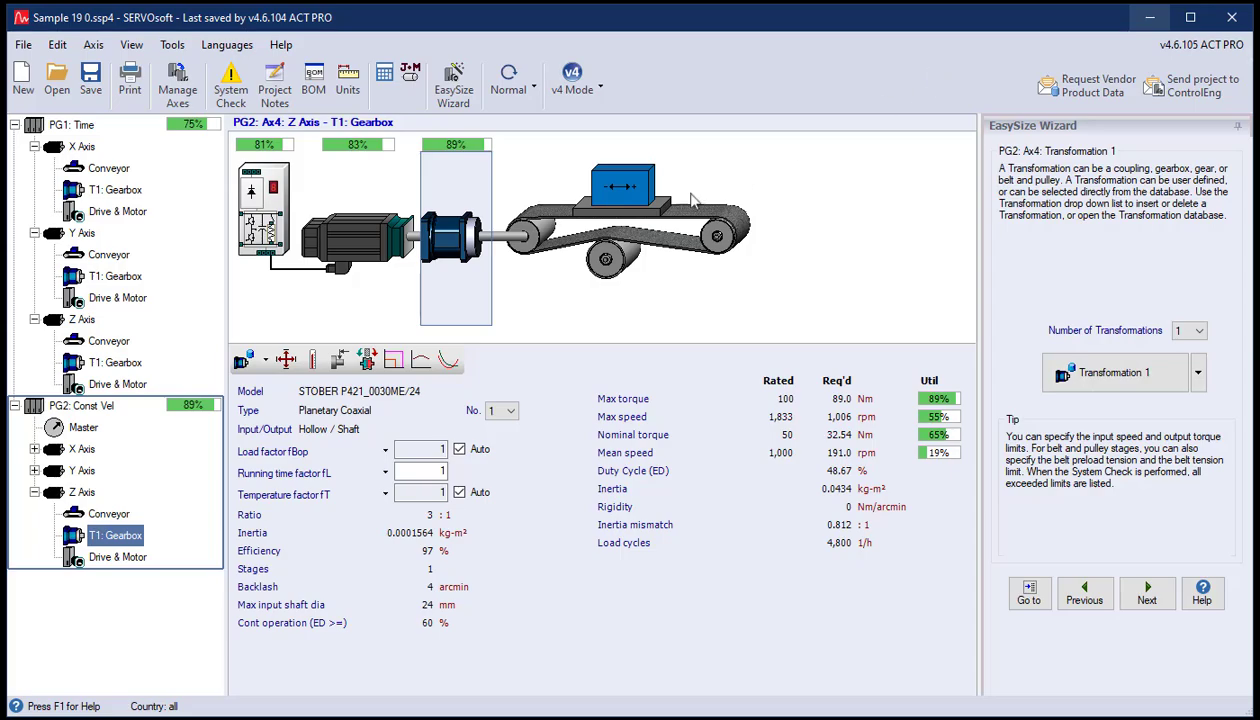
- Apply the 1/2 motion rule to the Move up from pick move in PG2's Z Axis sequence and save the sequence
{"action": "left_click", "coordinate": [598, 238]}
{"action": "double_click", "coordinate": [310, 360]}
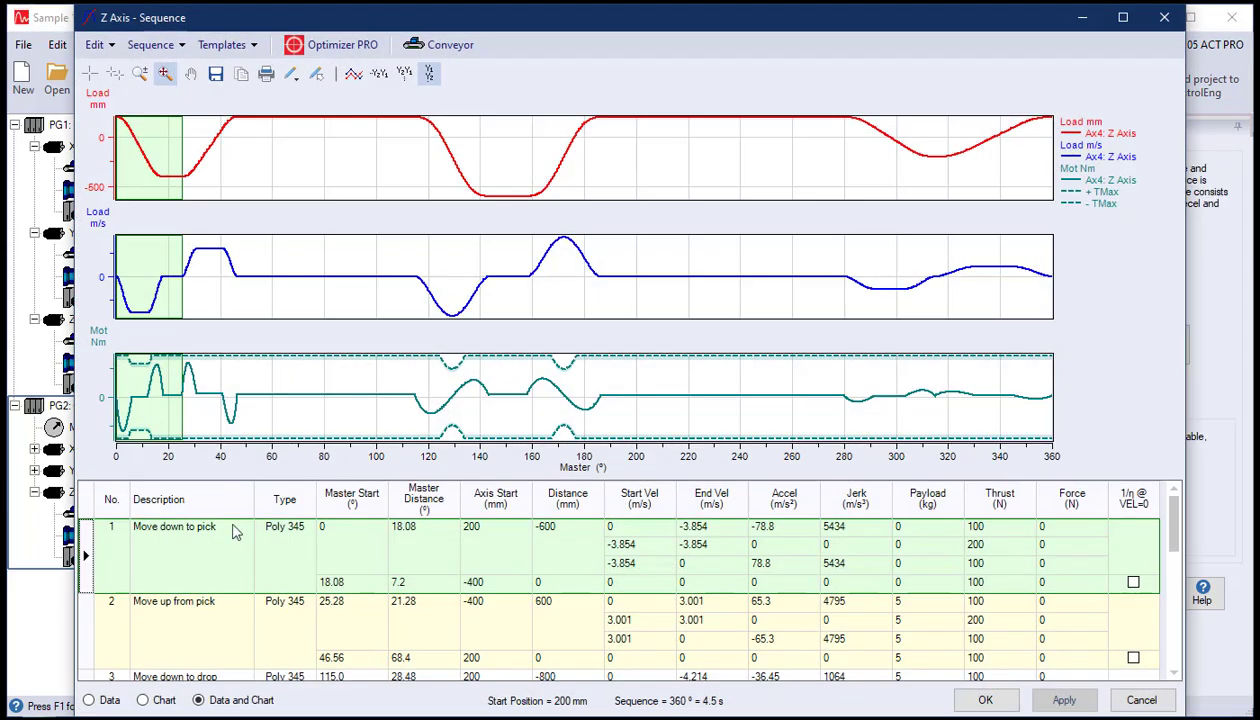
{"action": "double_click", "coordinate": [192, 631]}
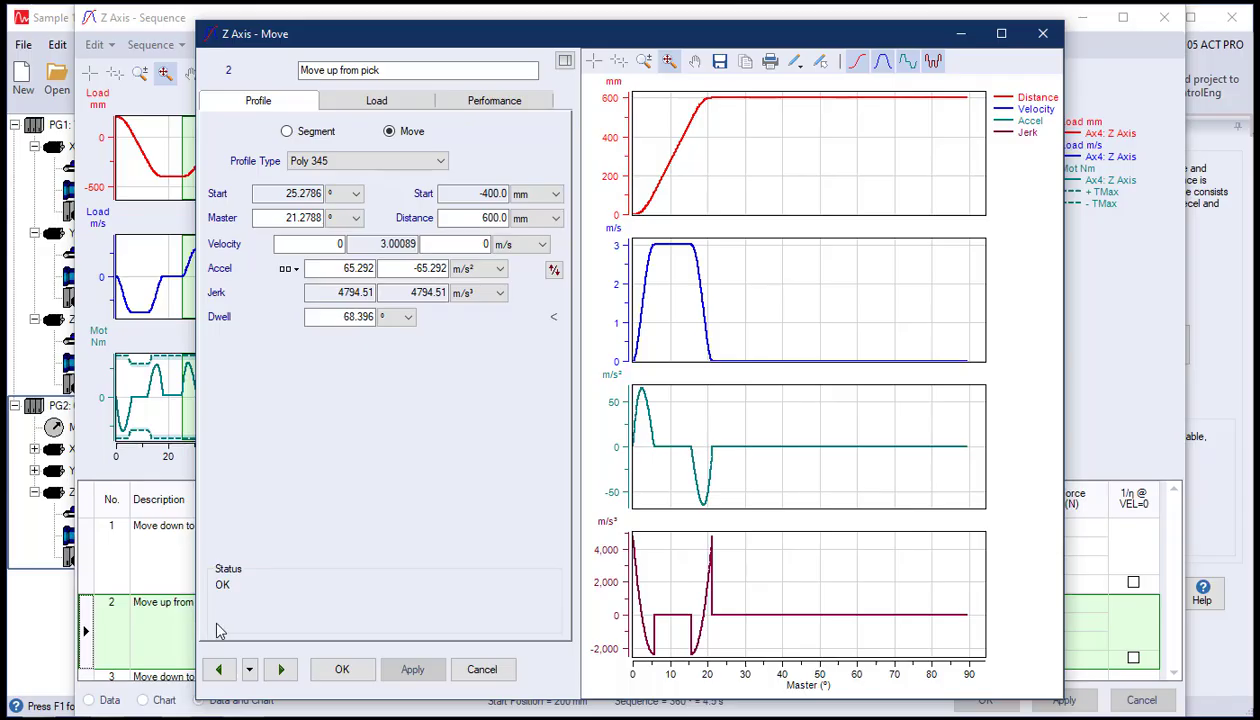
{"action": "left_click", "coordinate": [288, 269]}
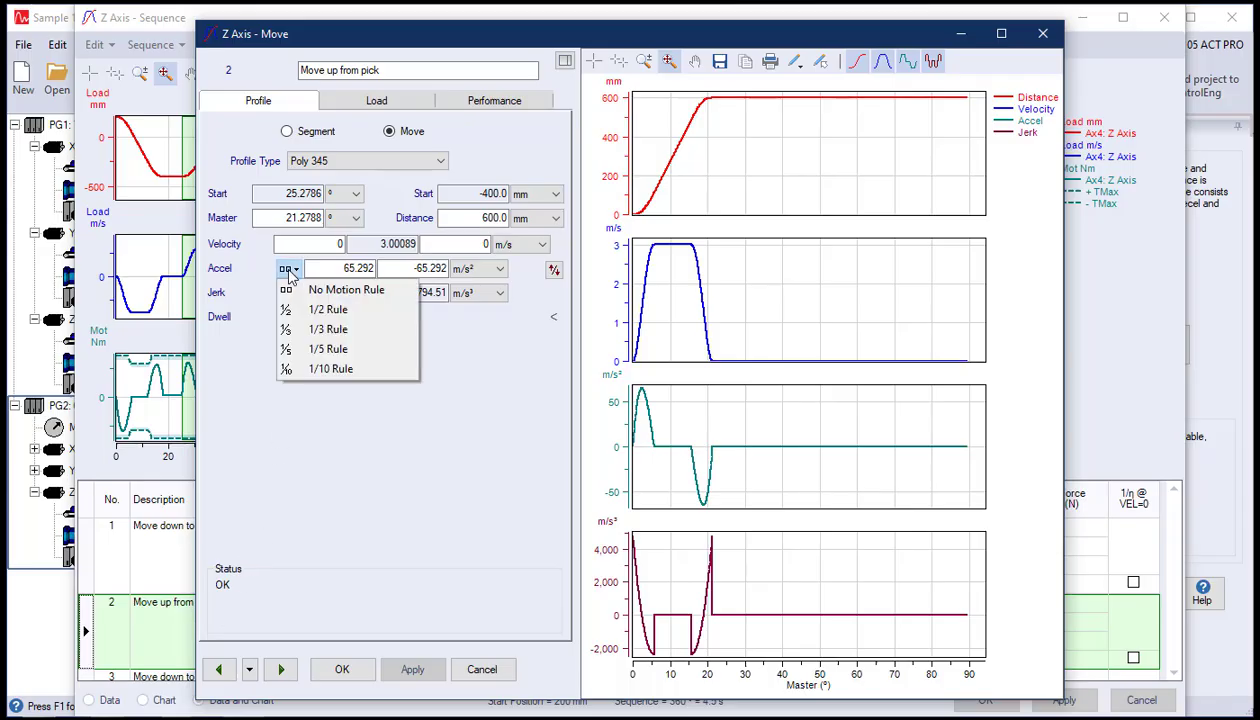
{"action": "left_click", "coordinate": [292, 310]}
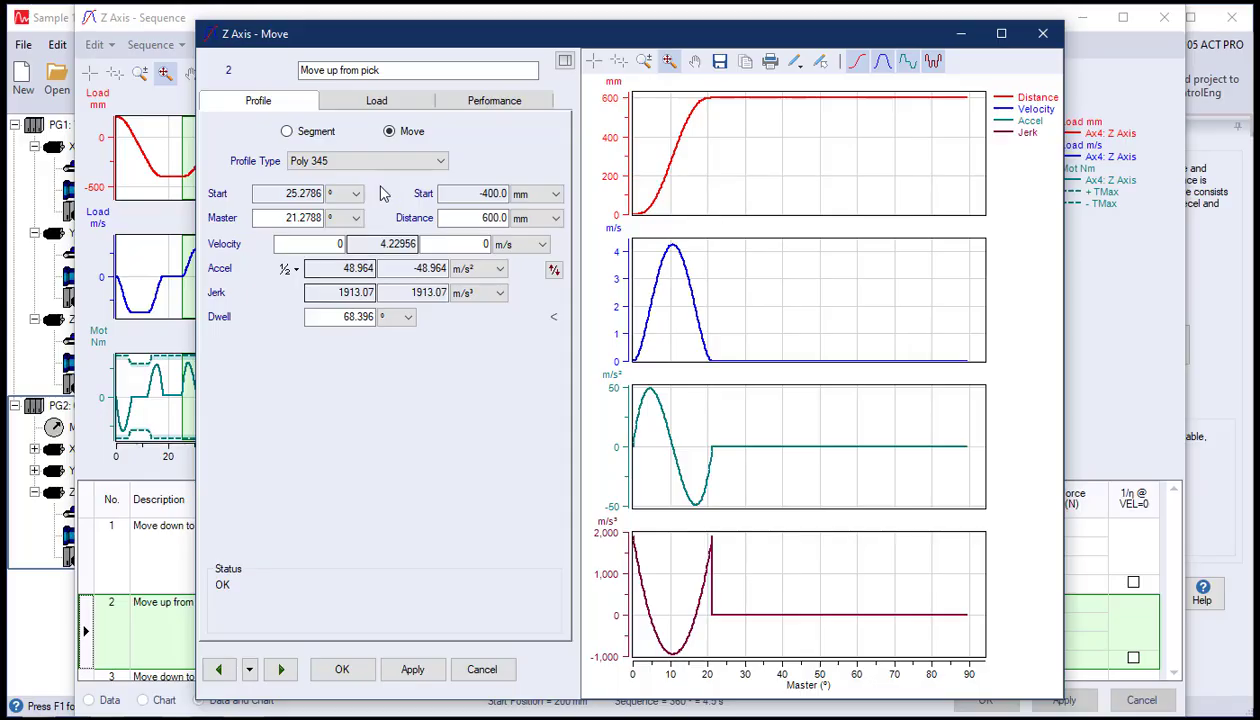
{"action": "left_click_drag", "start_coordinate": [402, 36], "coordinate": [475, 37]}
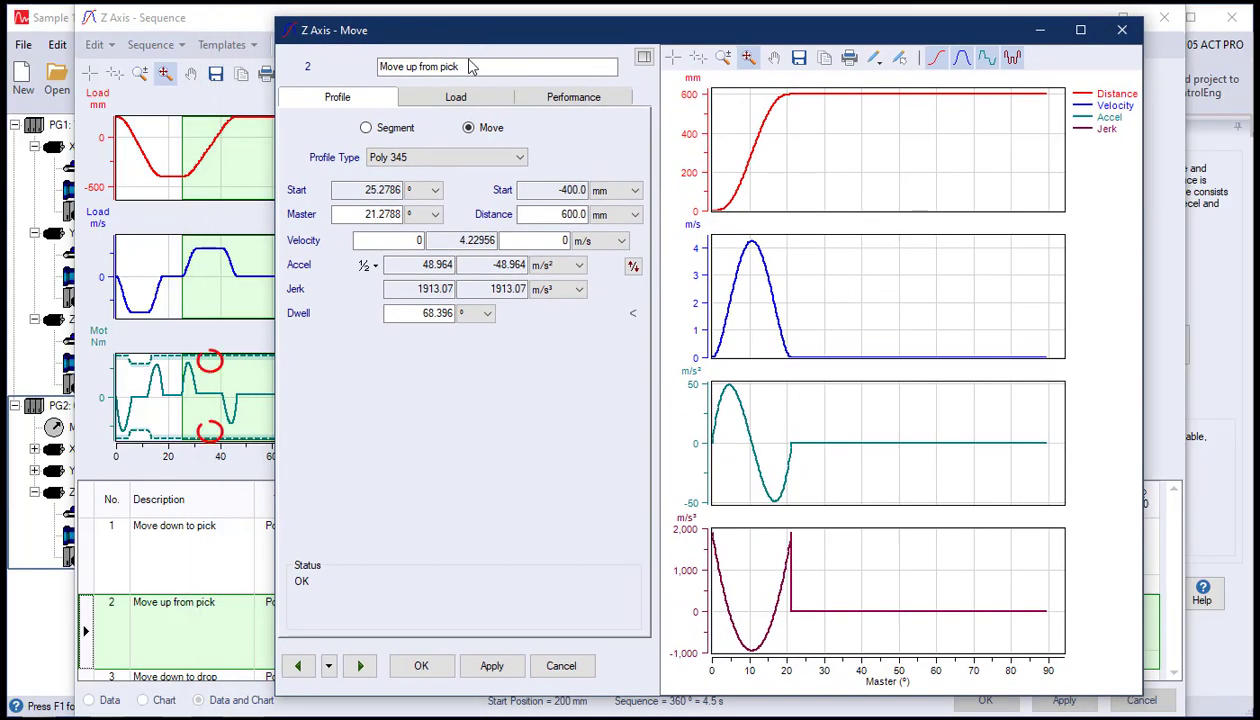
{"action": "left_click", "coordinate": [450, 666]}
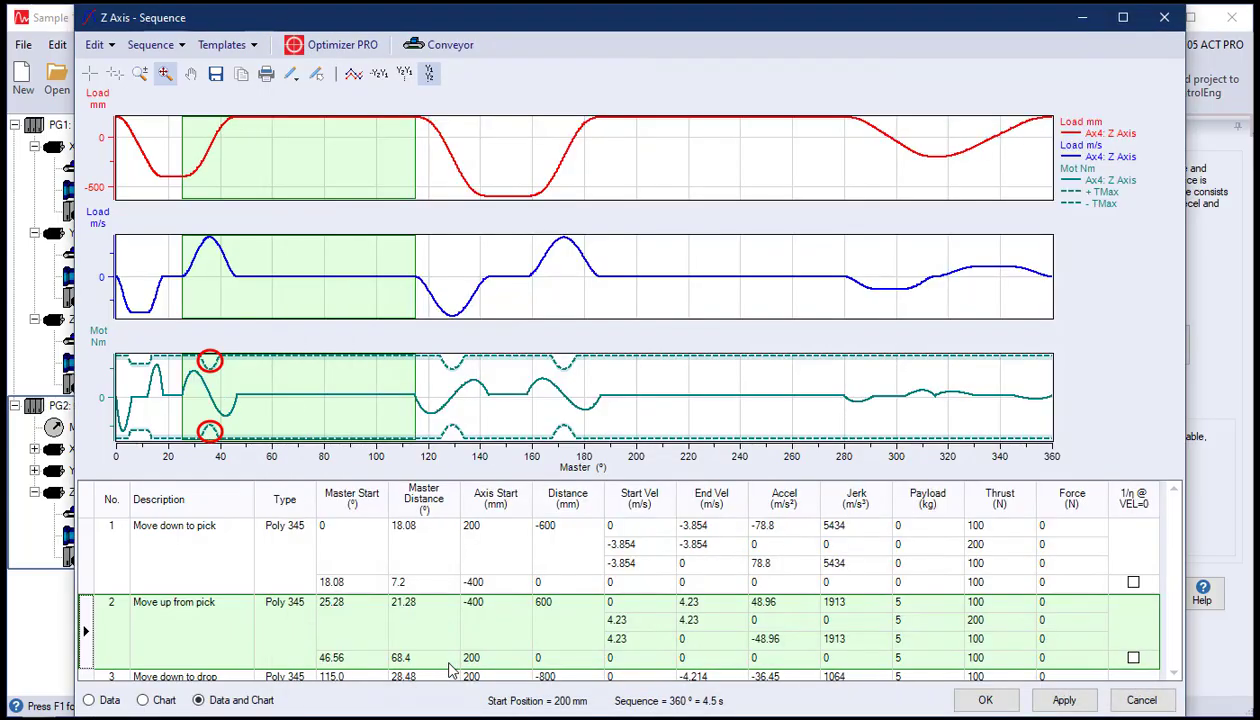
{"action": "left_click", "coordinate": [983, 701]}
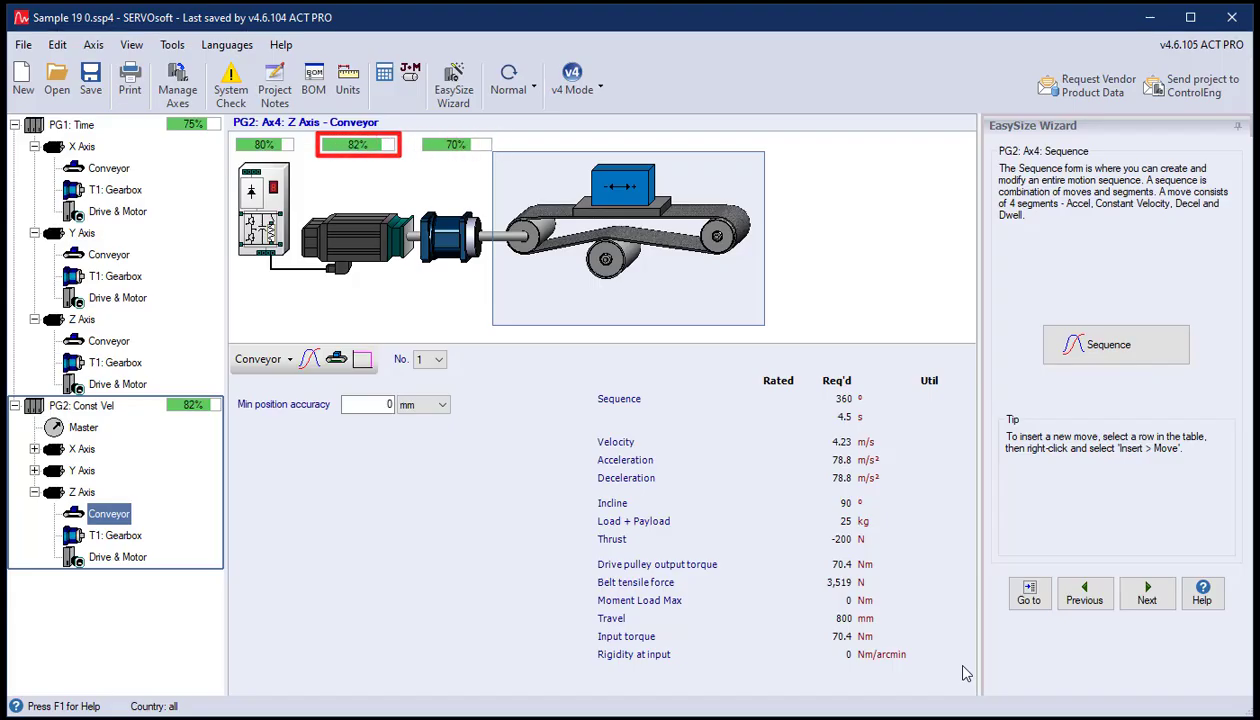
- Switch PG2 to Max-Stop mode, copying the Normal sequences into the Max-Stop sequences
{"action": "left_click", "coordinate": [106, 407]}
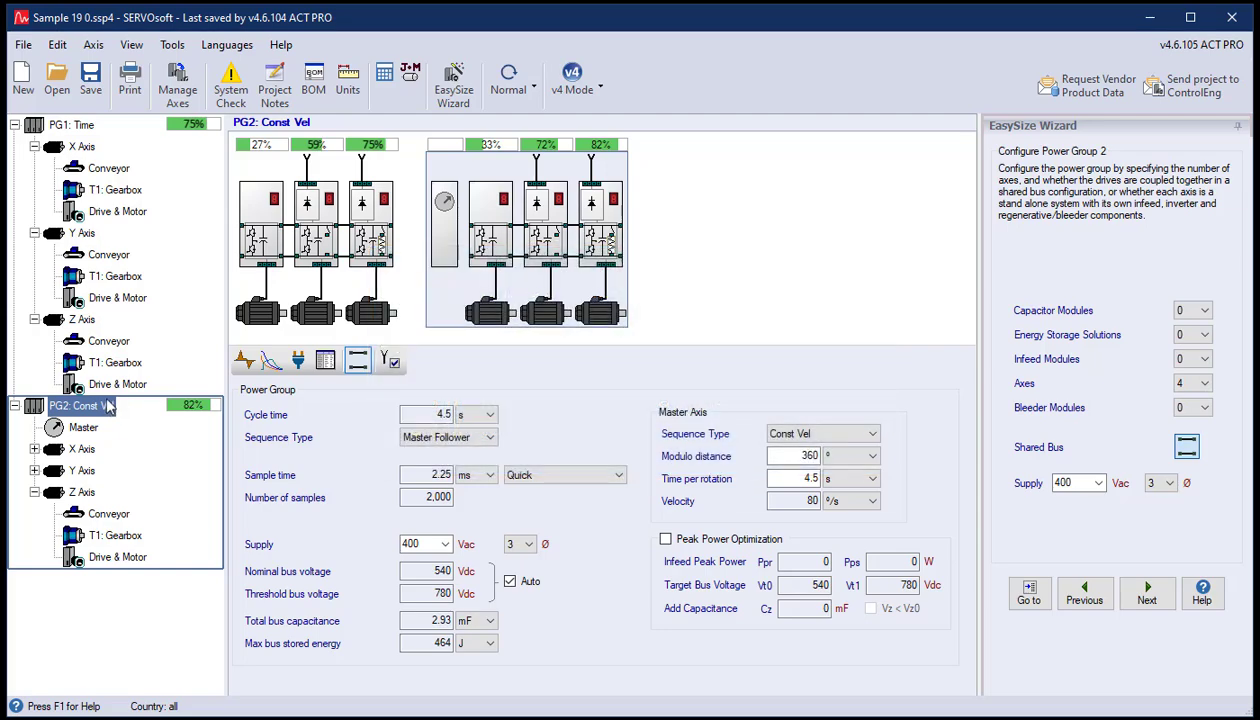
{"action": "left_click", "coordinate": [511, 85]}
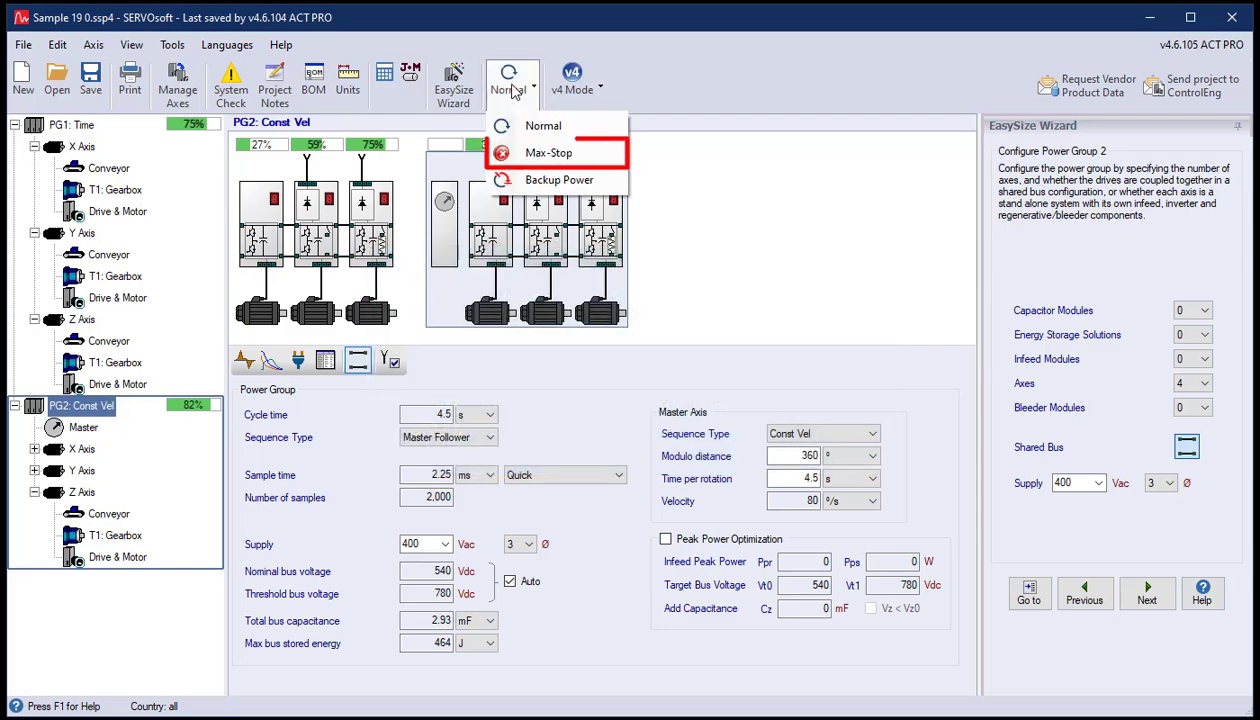
{"action": "left_click", "coordinate": [530, 153]}
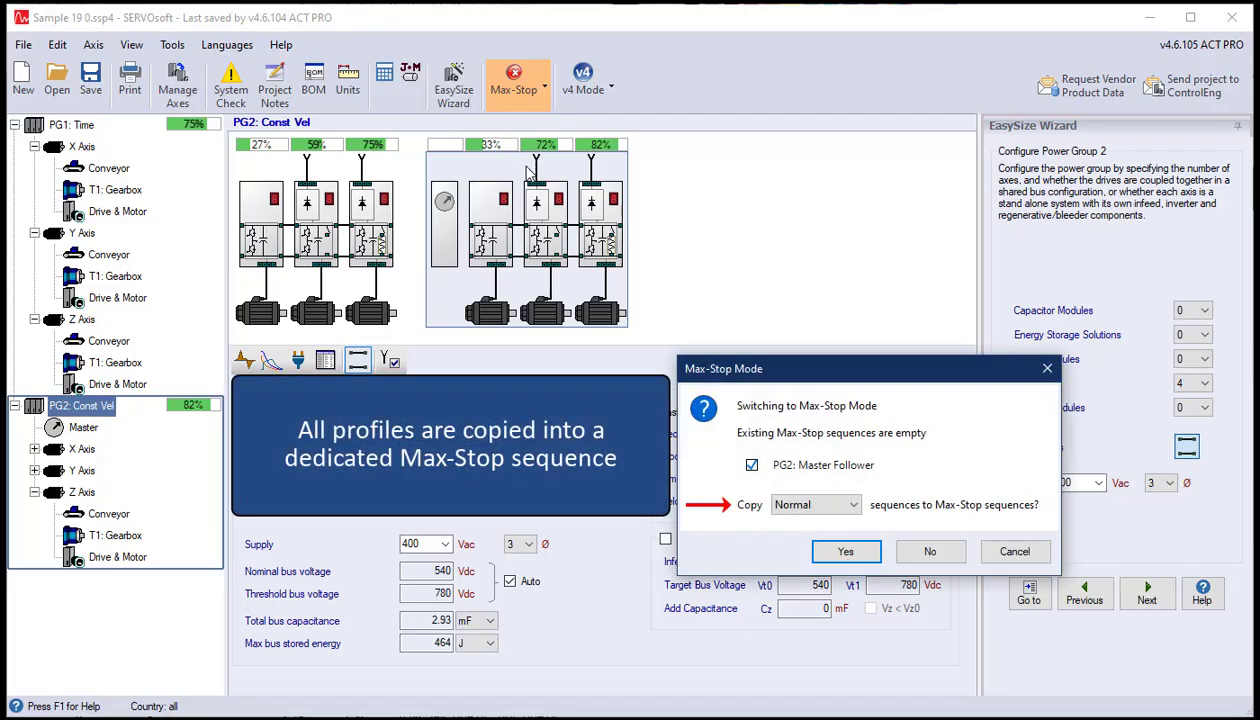
{"action": "left_click", "coordinate": [845, 551]}
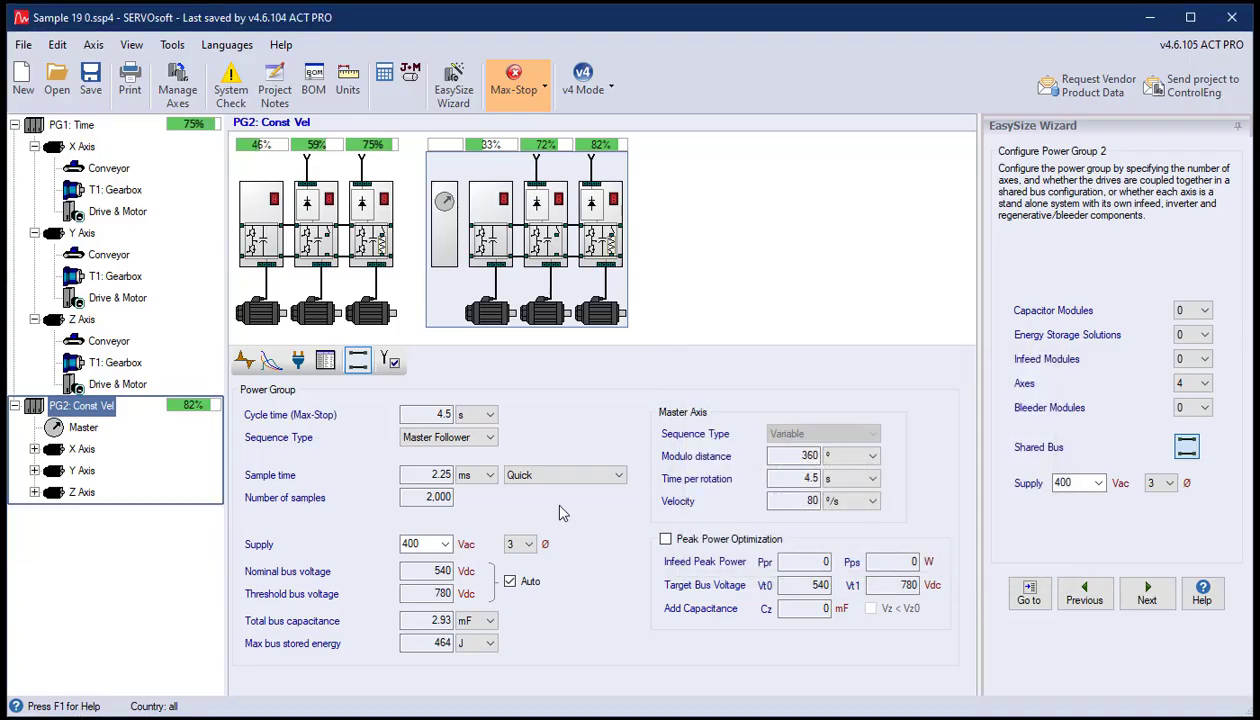
- Open the Master axis's Max-Stop sequence with chart profiles for Load Velocity, Z Axis Motor Energy and Z Axis Drive Bld: Power
{"action": "left_click", "coordinate": [83, 427]}
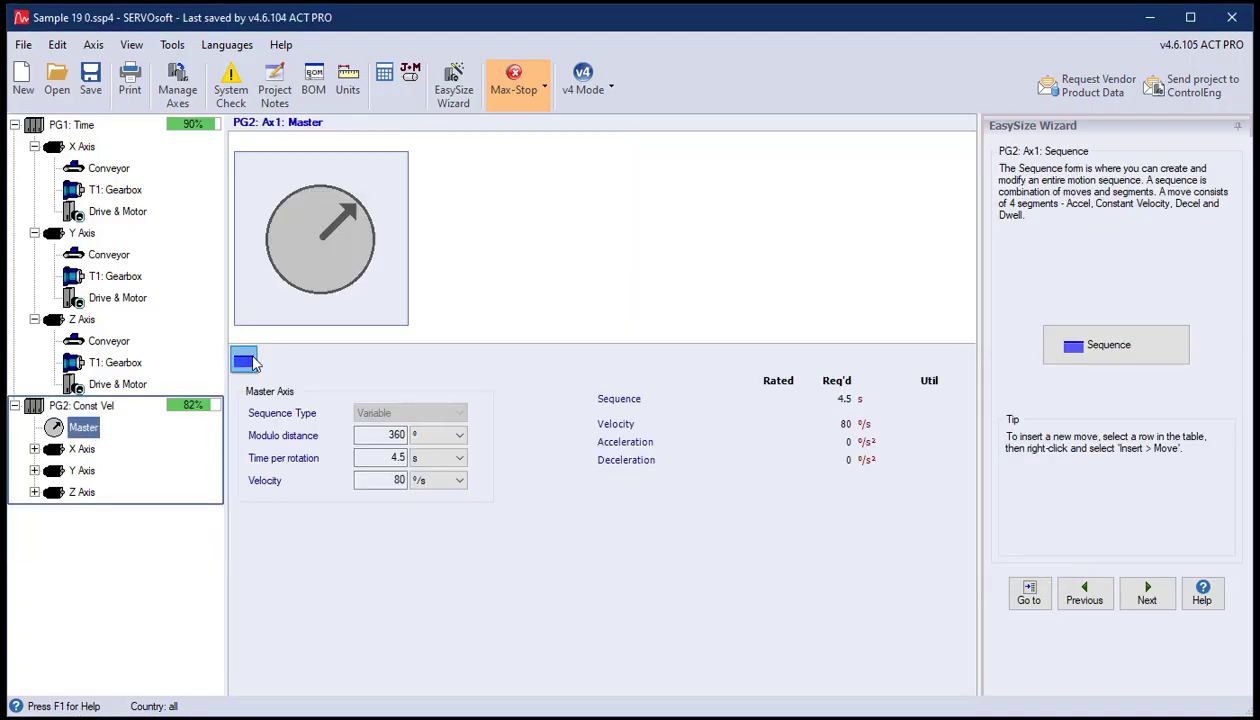
{"action": "left_click", "coordinate": [242, 355]}
{"action": "left_click", "coordinate": [354, 76]}
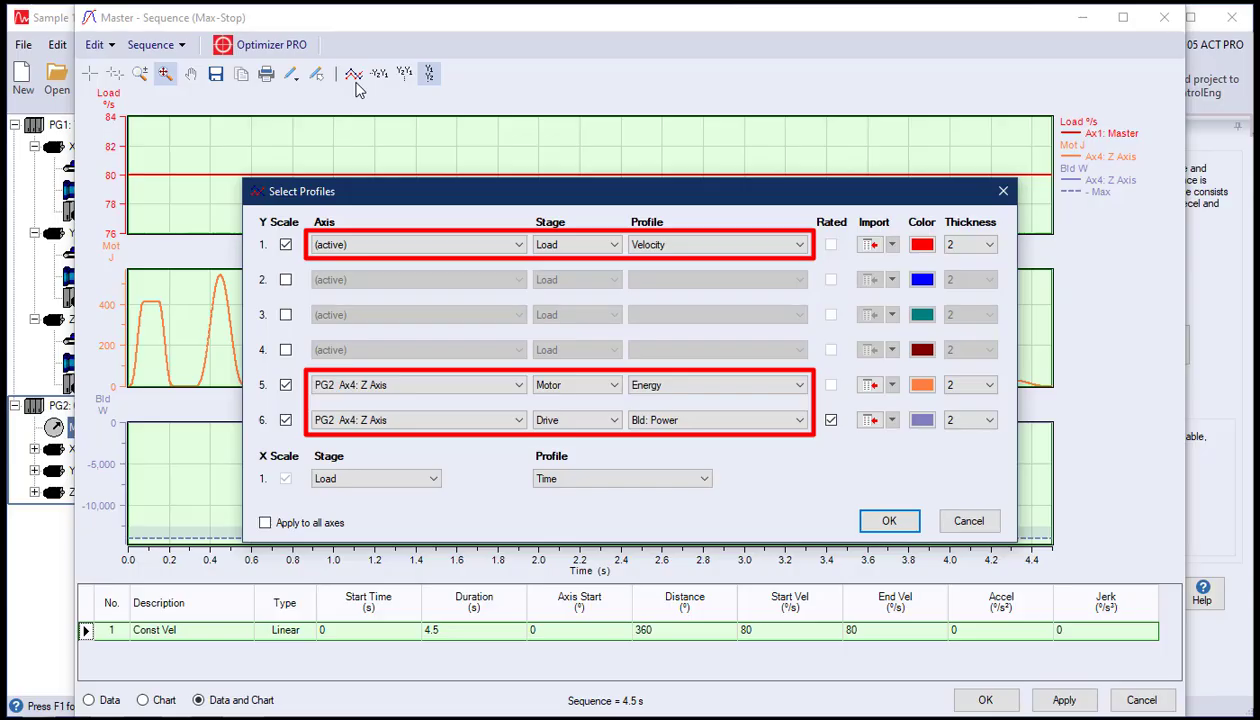
{"action": "left_click", "coordinate": [870, 525]}
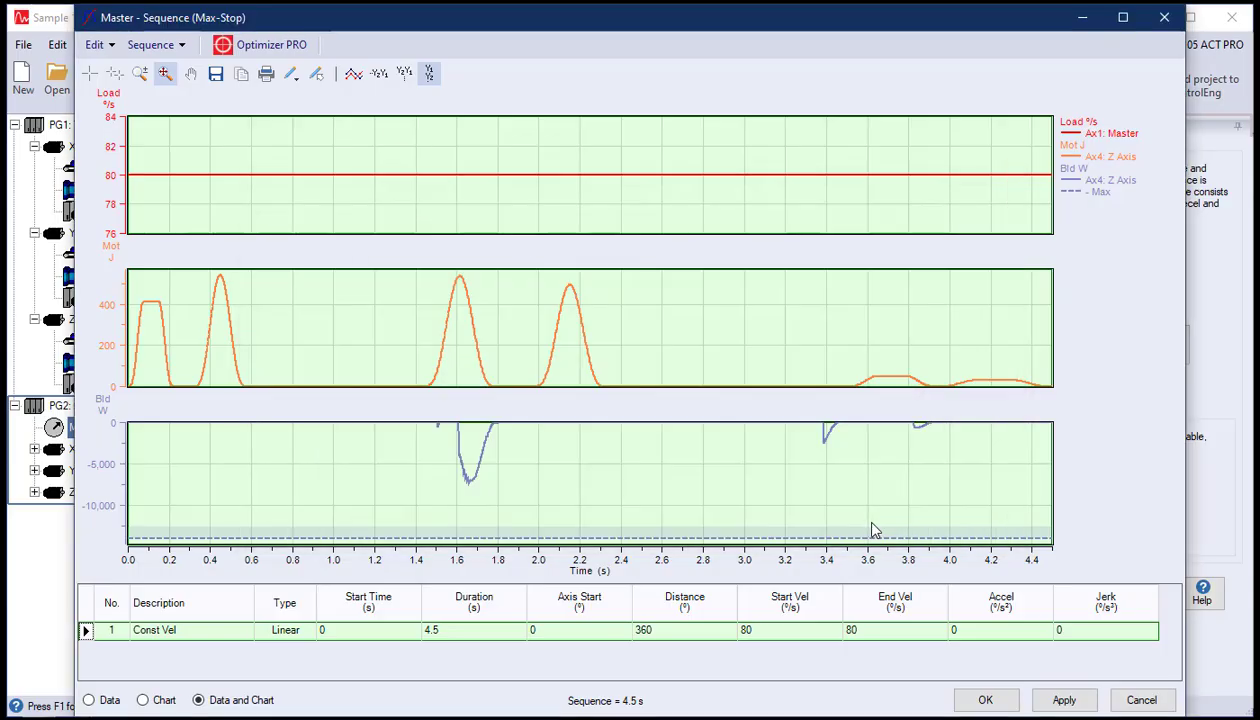
- Split the Master sequence's Const Vel segment into 3 segments of equal time
{"action": "left_click", "coordinate": [96, 46]}
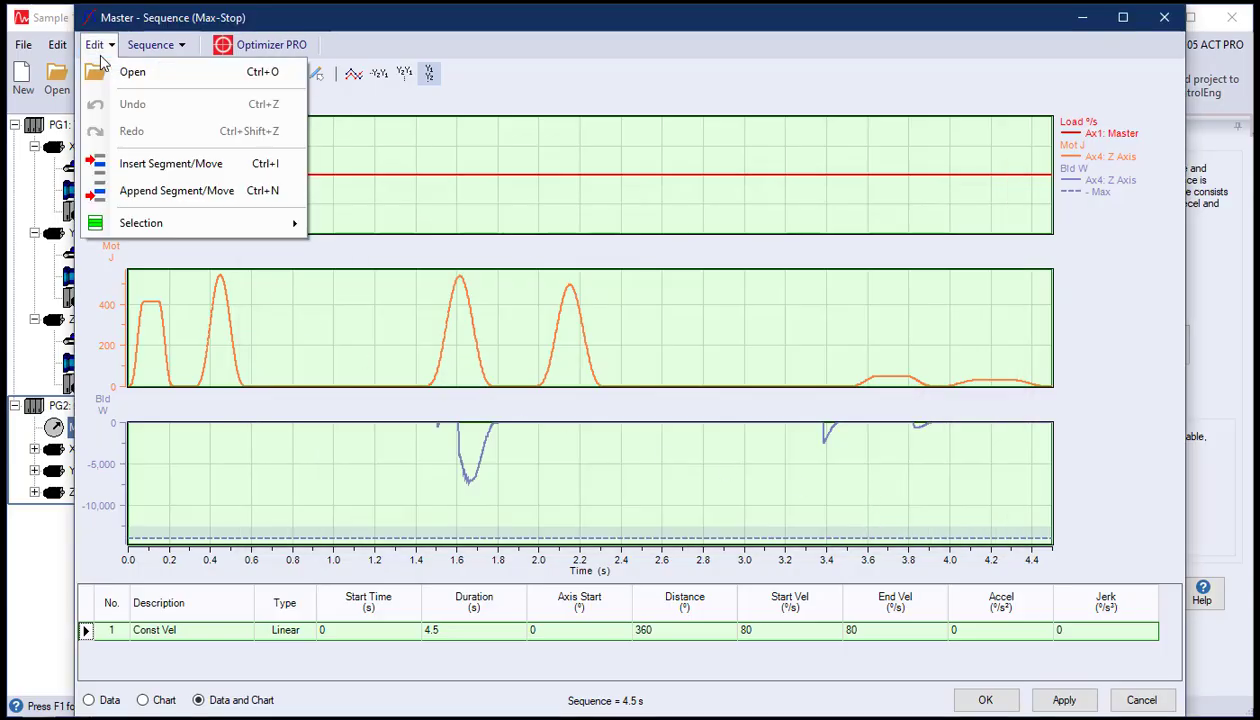
{"action": "mouse_move", "coordinate": [145, 222]}
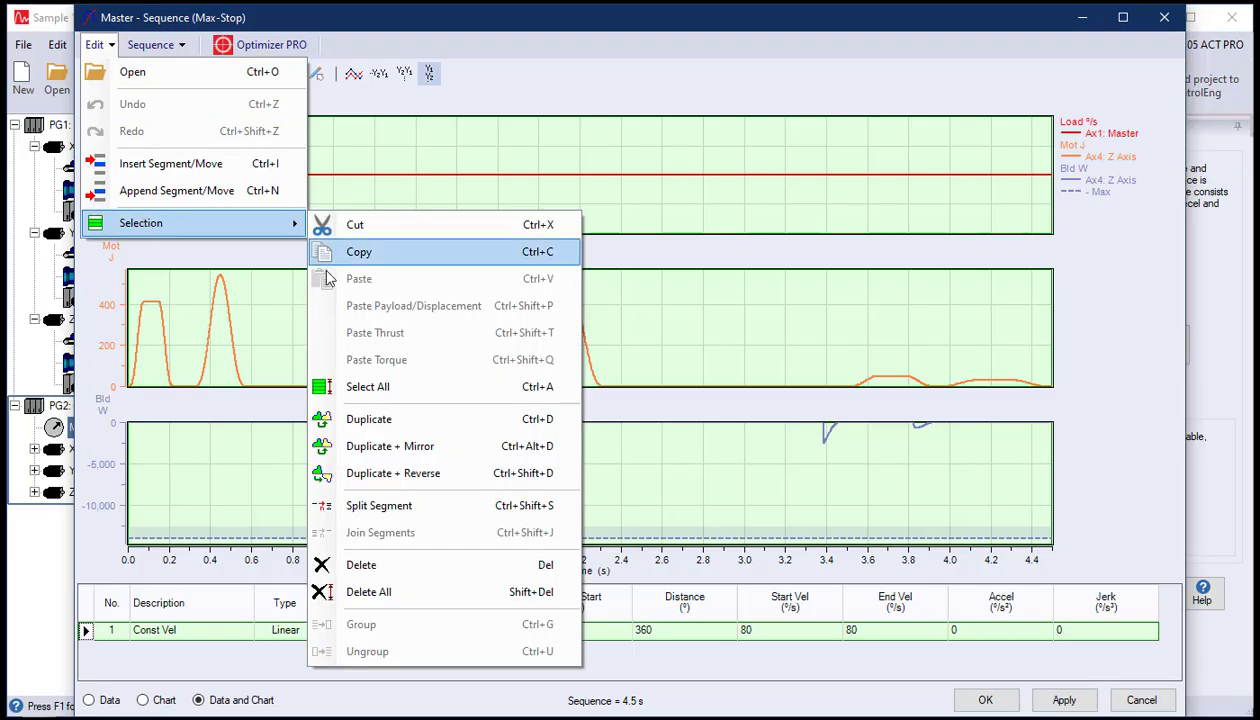
{"action": "left_click", "coordinate": [395, 505]}
{"action": "left_click", "coordinate": [876, 434]}
{"action": "left_click", "coordinate": [860, 465]}
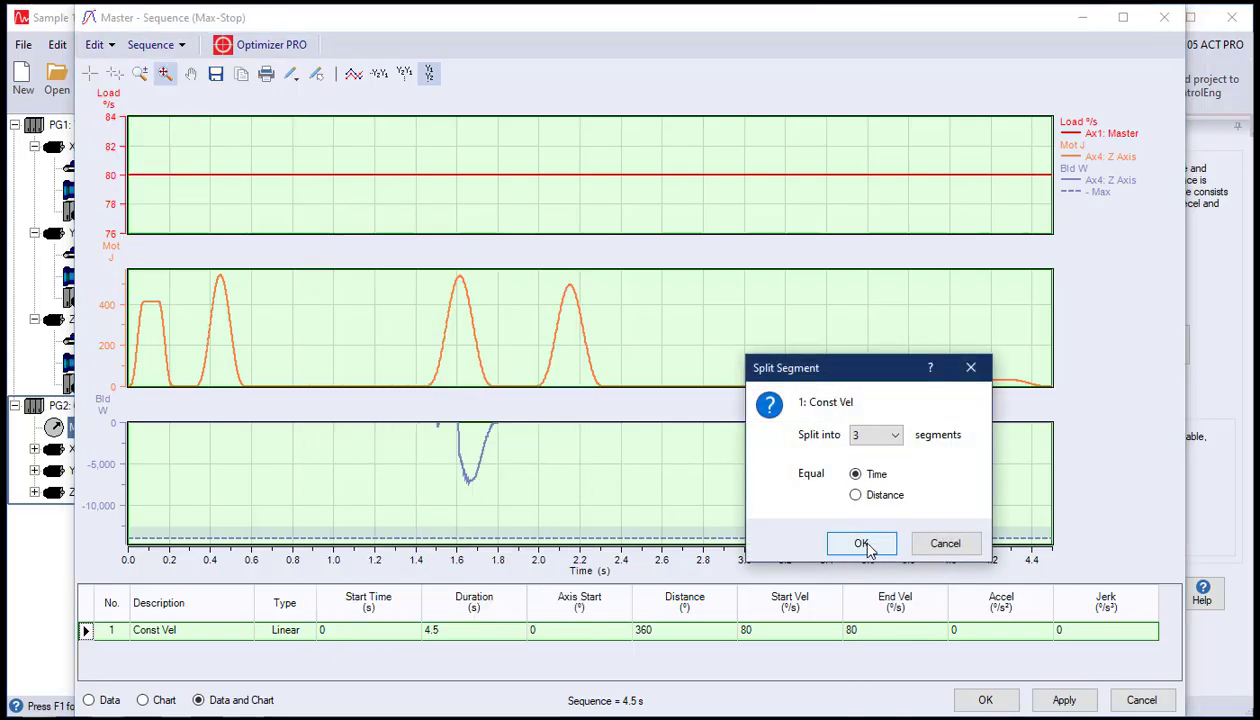
{"action": "left_click", "coordinate": [861, 543]}
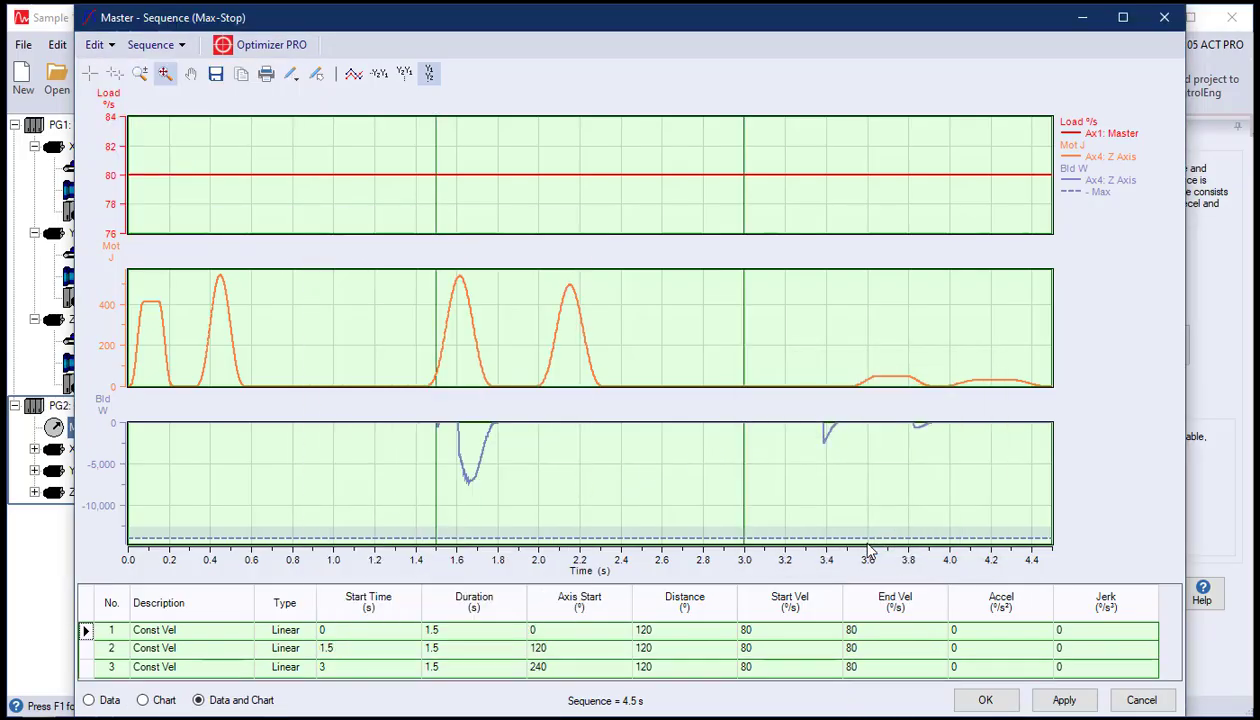
- Find the Z Axis motor energy peak with the chart cursor and set the Master's first segment to Time/speed with a 1.62 s duration
{"action": "left_click", "coordinate": [88, 80]}
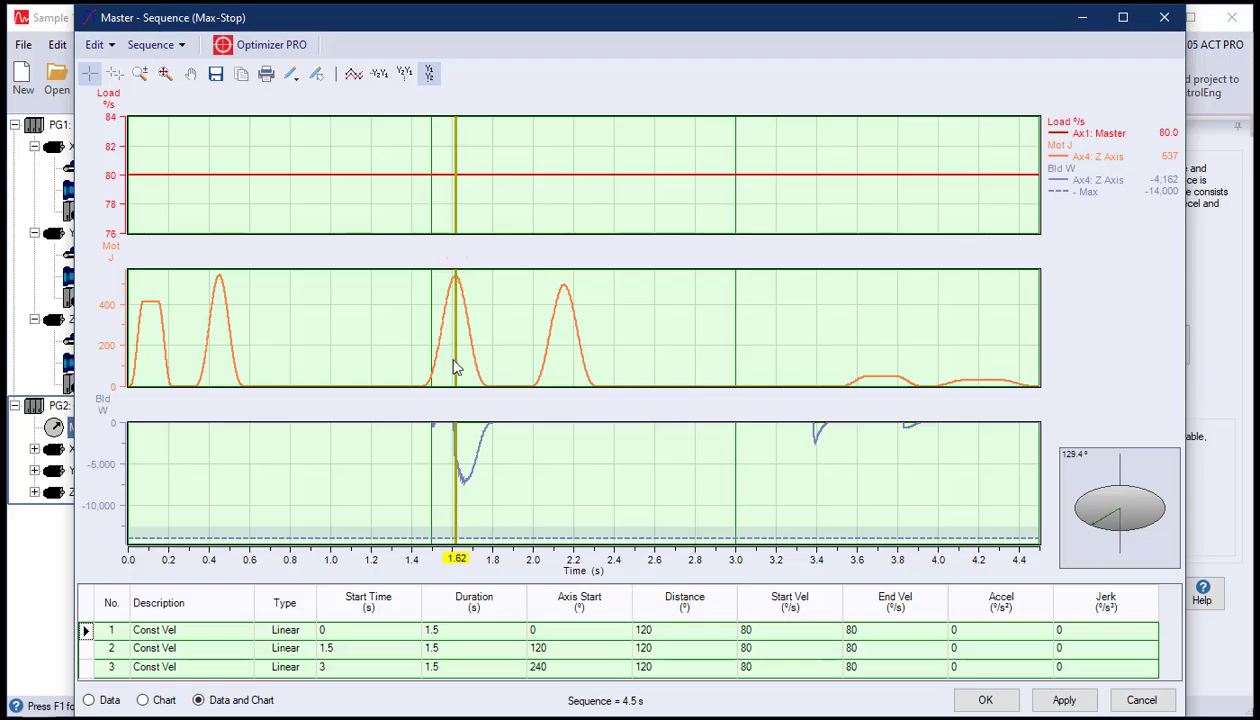
{"action": "double_click", "coordinate": [203, 633]}
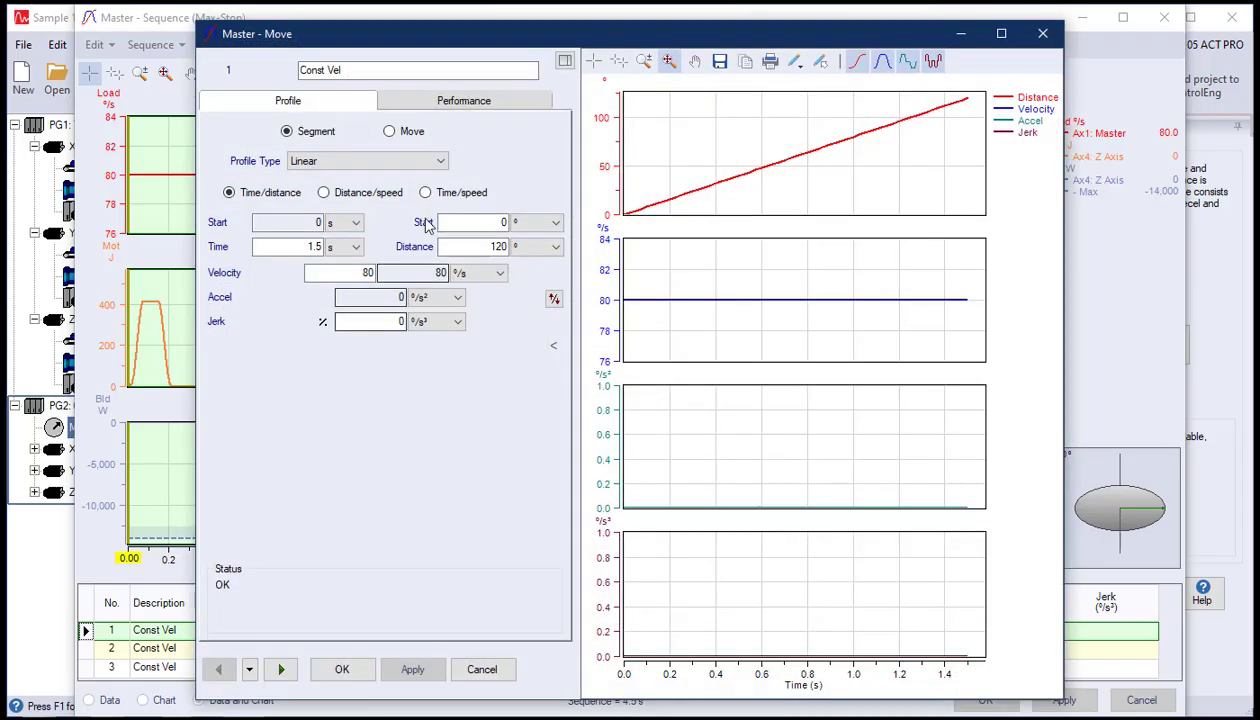
{"action": "left_click", "coordinate": [425, 192]}
{"action": "double_click", "coordinate": [316, 247]}
{"action": "type", "text": "1.62"}
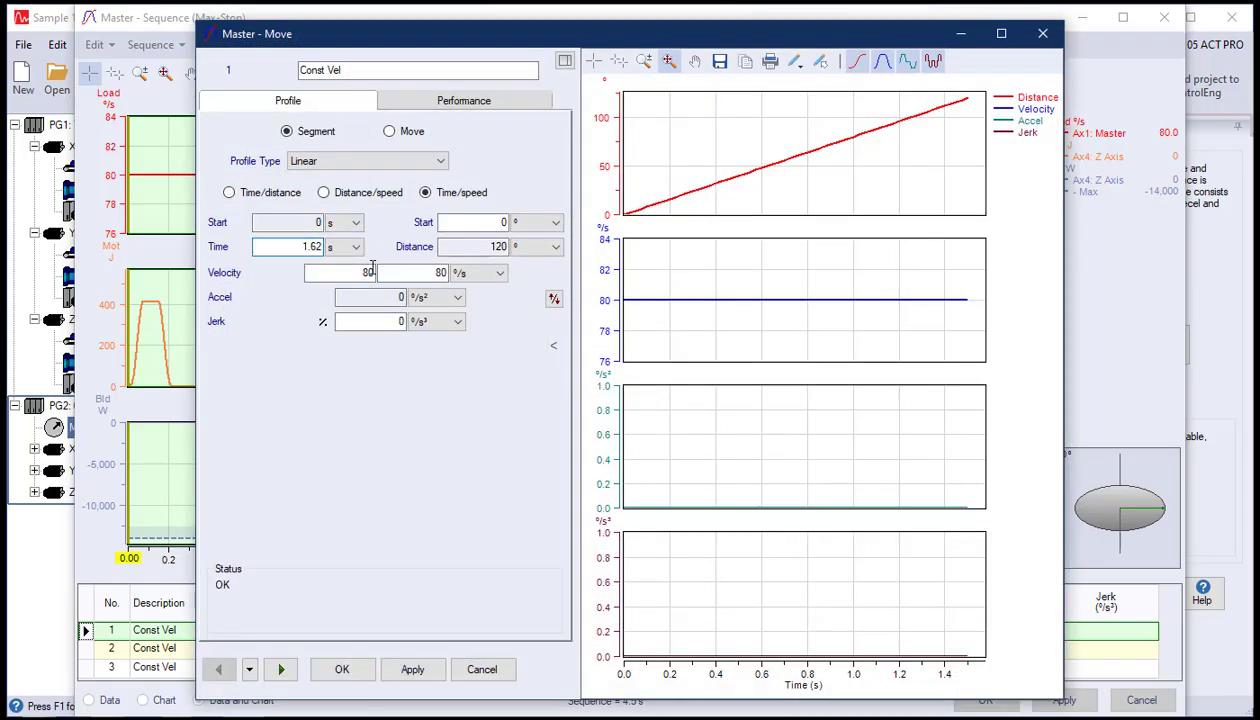
{"action": "left_click", "coordinate": [342, 669]}
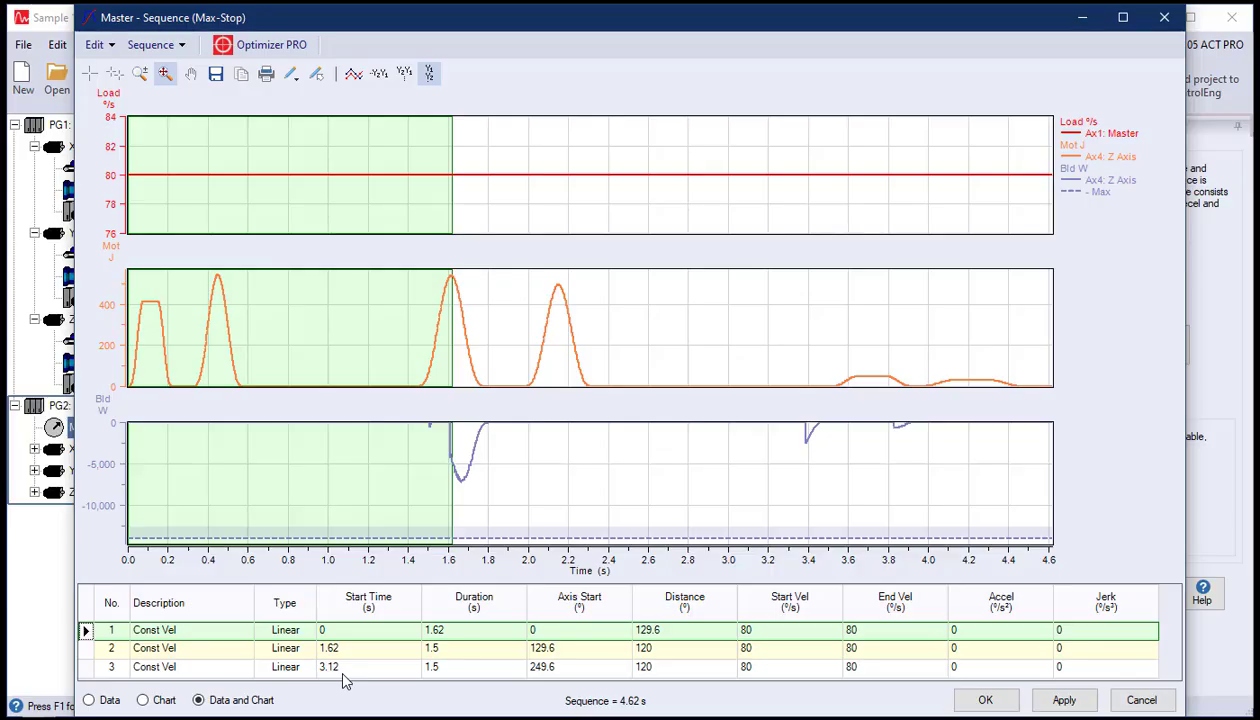
- Change the Master sequence's third segment to a Dwell profile lasting 1 s
{"action": "double_click", "coordinate": [238, 667]}
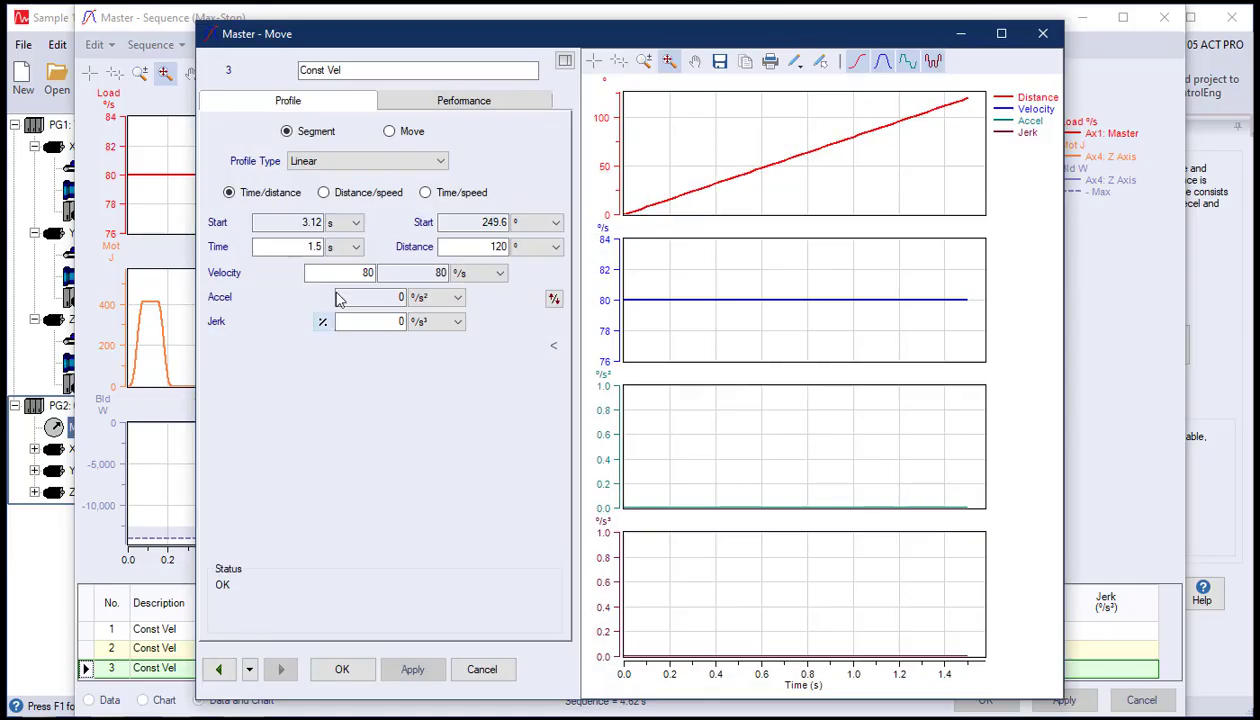
{"action": "left_click", "coordinate": [340, 161]}
{"action": "left_click", "coordinate": [322, 180]}
{"action": "double_click", "coordinate": [312, 246]}
{"action": "type", "text": "1"}
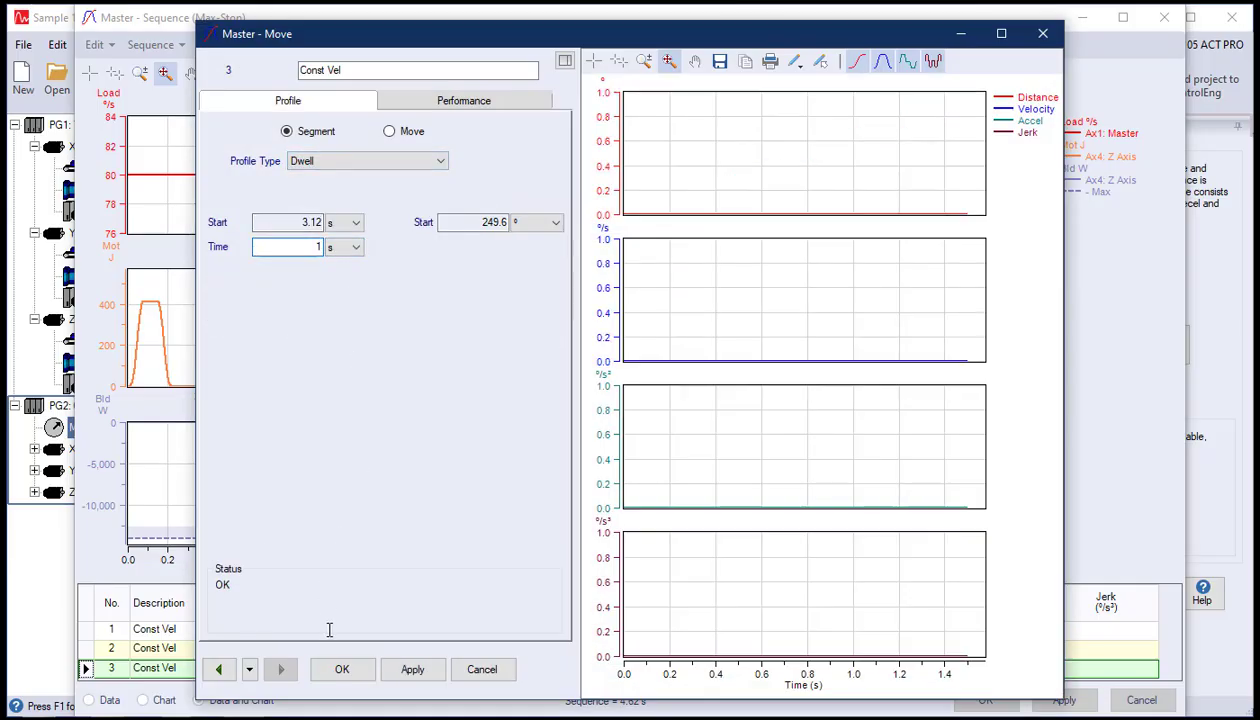
{"action": "left_click", "coordinate": [340, 668]}
- Set the Master's second segment to Time/speed with an end velocity of 0 °/s and a time of 0.3 s
{"action": "left_click", "coordinate": [231, 652]}
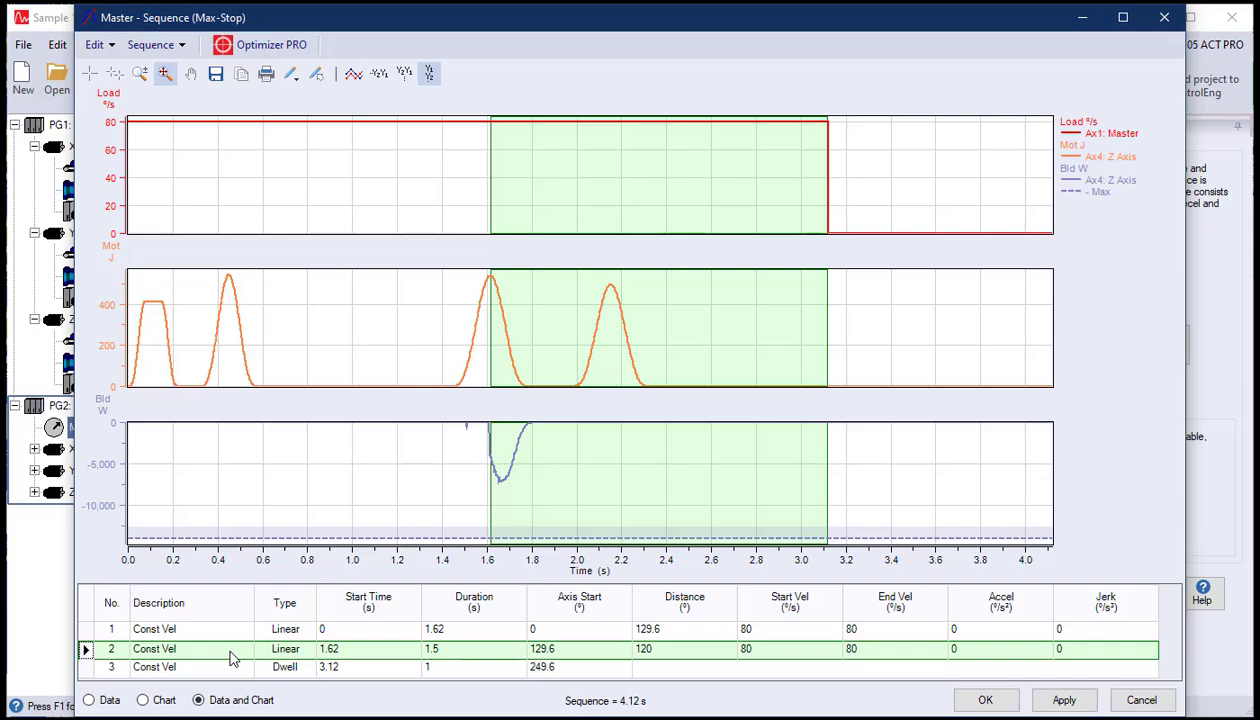
{"action": "double_click", "coordinate": [231, 650]}
{"action": "left_click", "coordinate": [425, 192]}
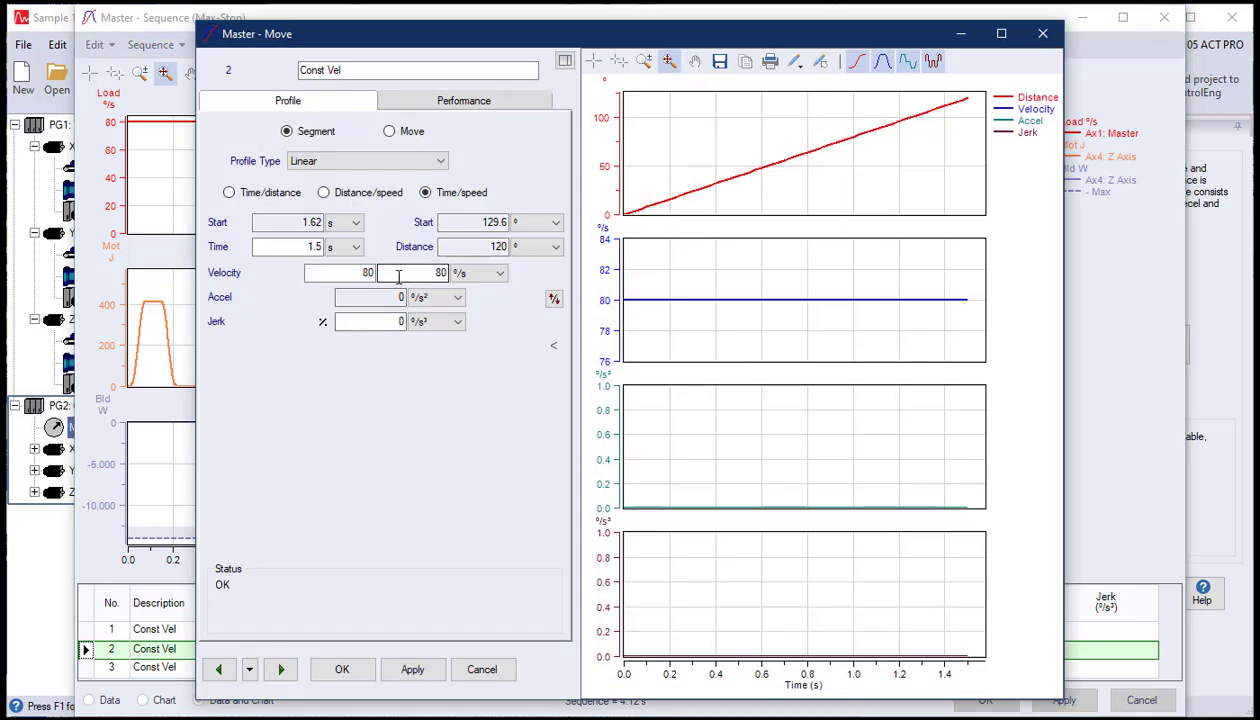
{"action": "left_click_drag", "start_coordinate": [304, 247], "coordinate": [368, 247]}
{"action": "type", "text": "0.3"}
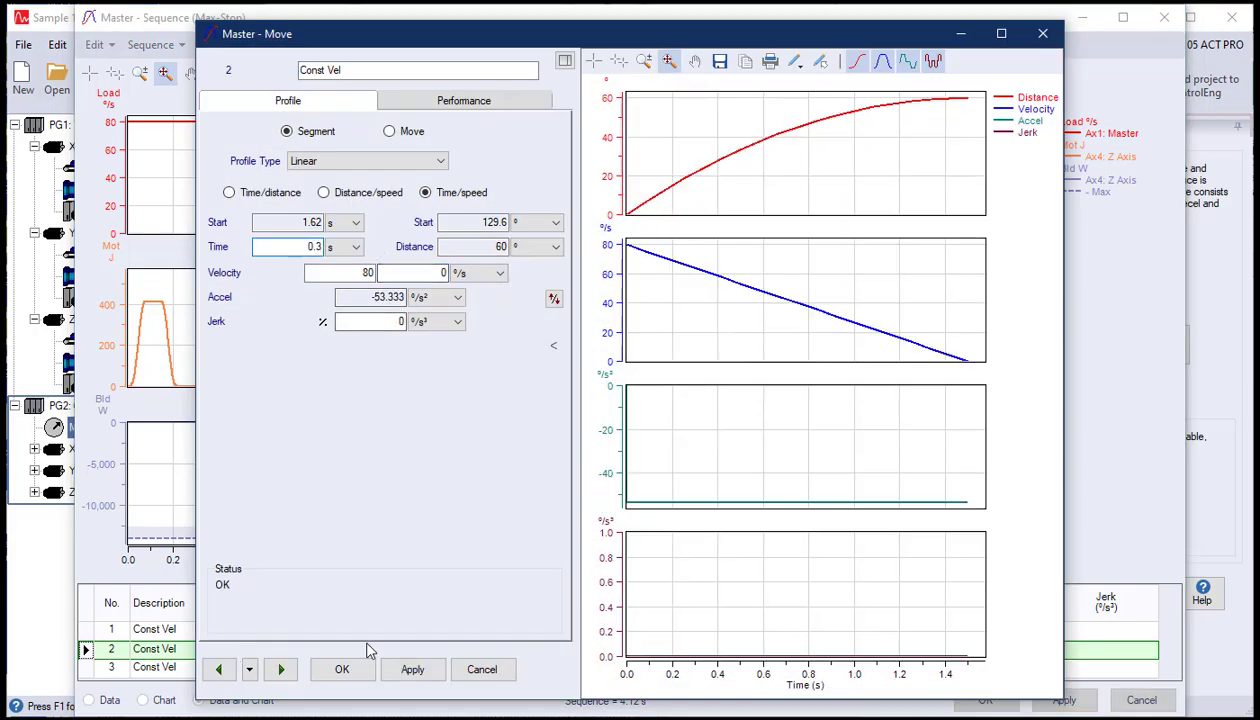
{"action": "left_click", "coordinate": [360, 670]}
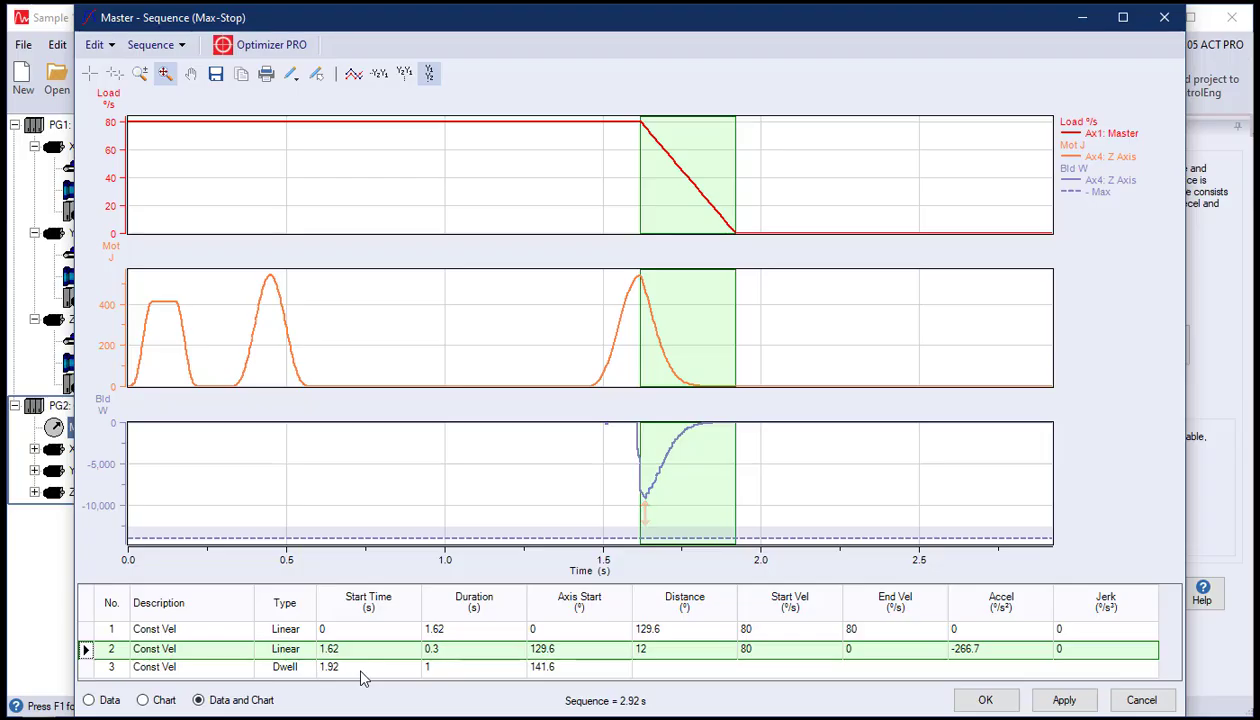
- Set the second segment's time to 0.125 s and accept the Master's Max-Stop sequence
{"action": "double_click", "coordinate": [225, 649]}
{"action": "double_click", "coordinate": [310, 250]}
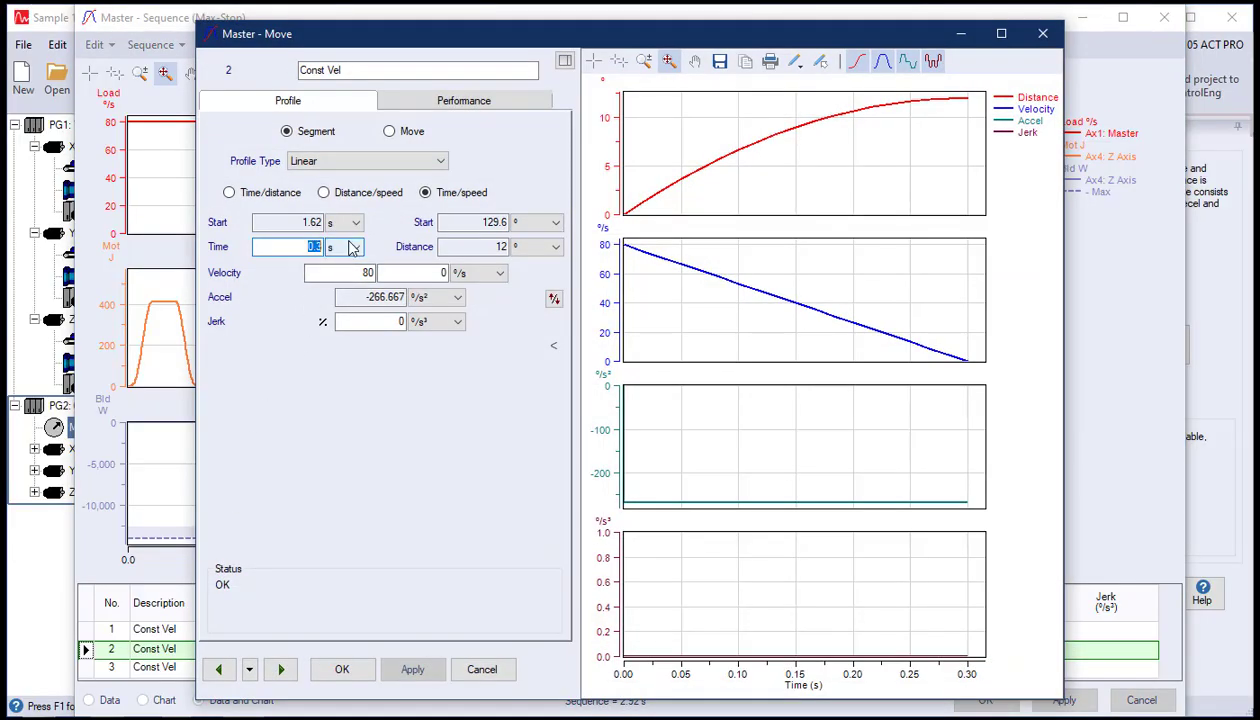
{"action": "type", "text": "0.125"}
{"action": "left_click", "coordinate": [342, 669]}
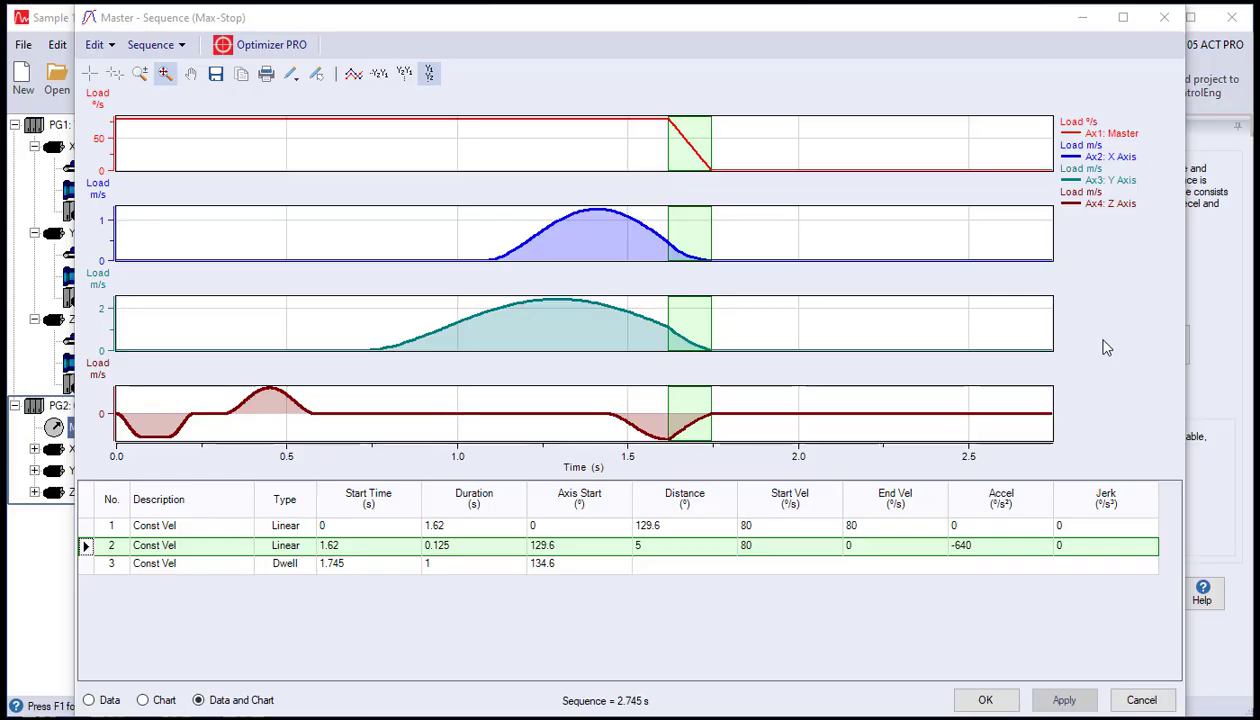
{"action": "left_click", "coordinate": [985, 698]}
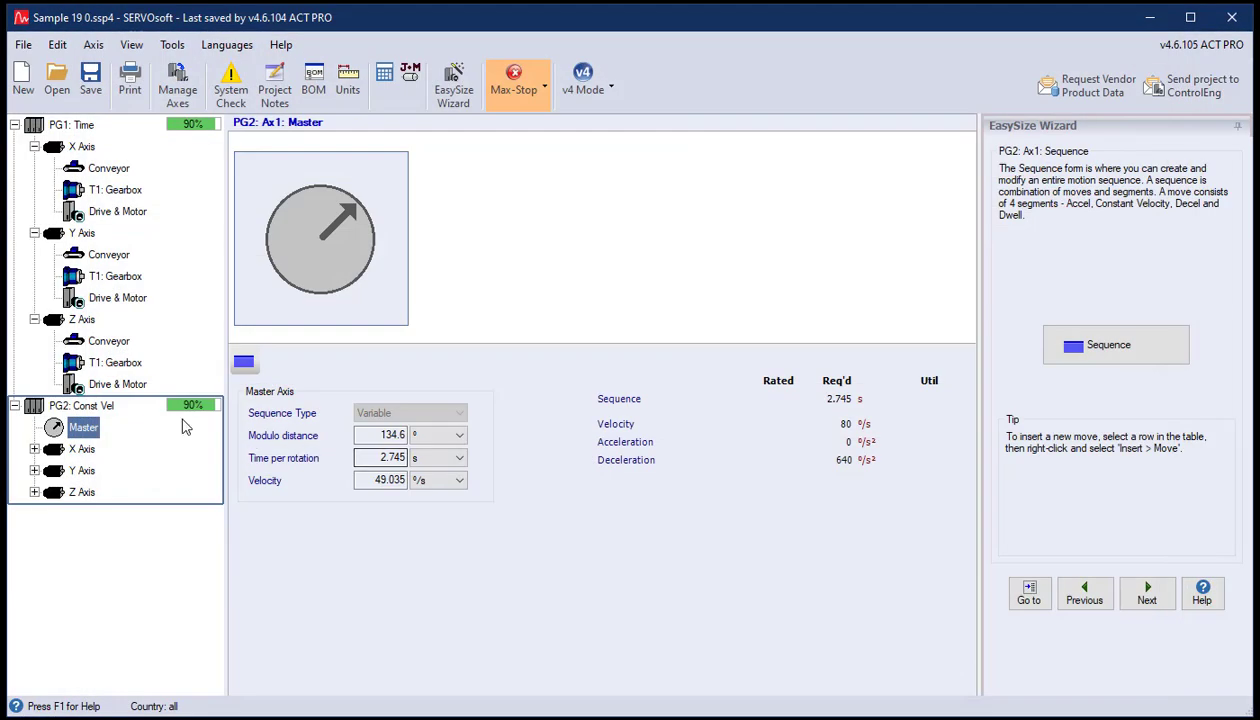
- Switch power group PG2: Const Vel back to Normal mode
{"action": "left_click", "coordinate": [116, 405]}
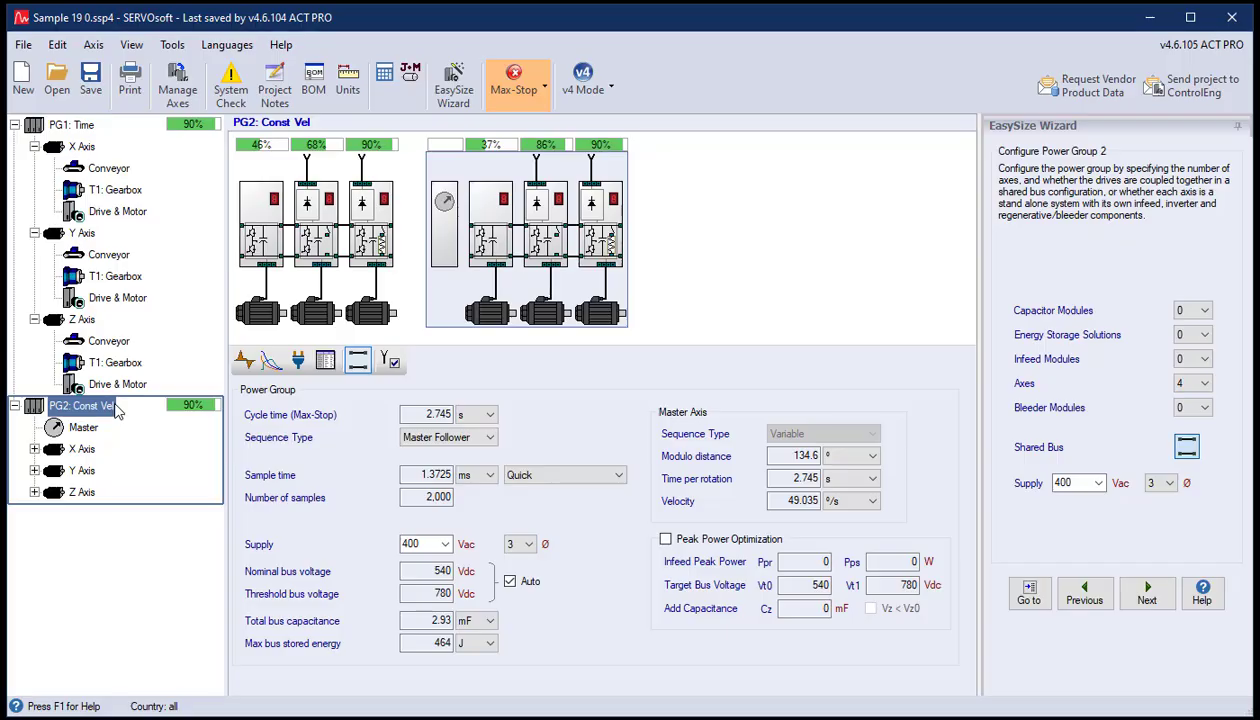
{"action": "left_click", "coordinate": [516, 94]}
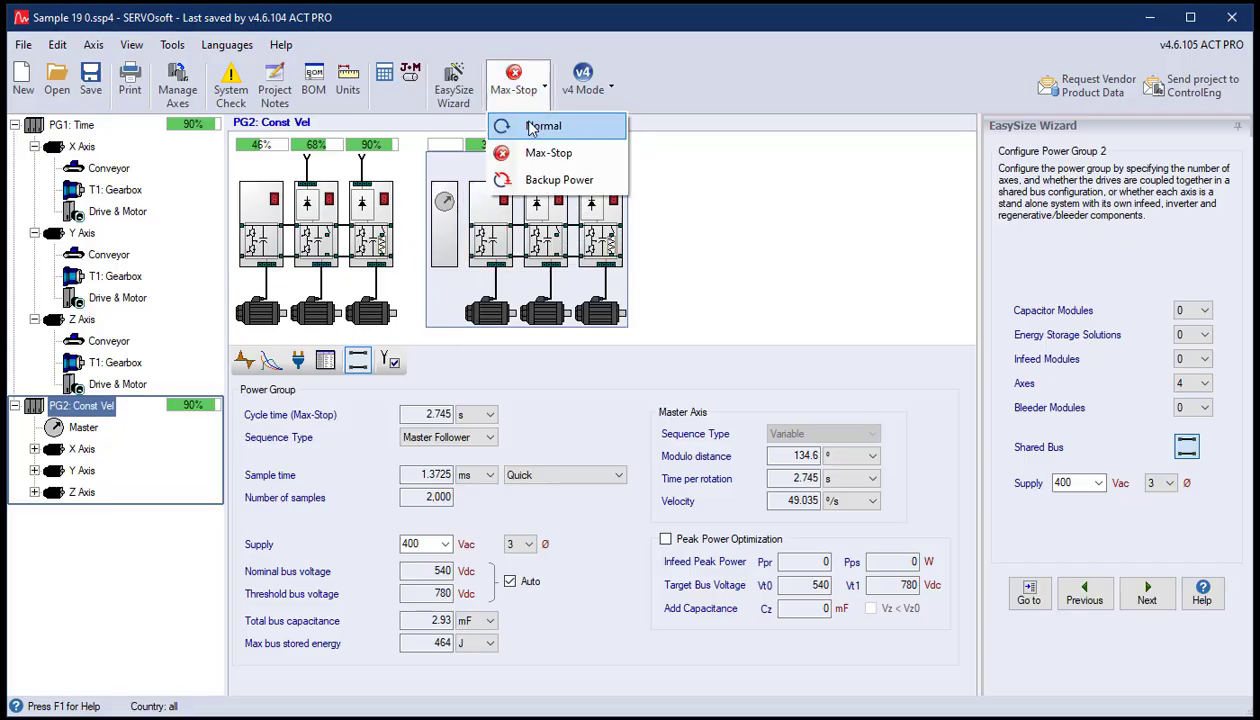
{"action": "left_click", "coordinate": [540, 127]}
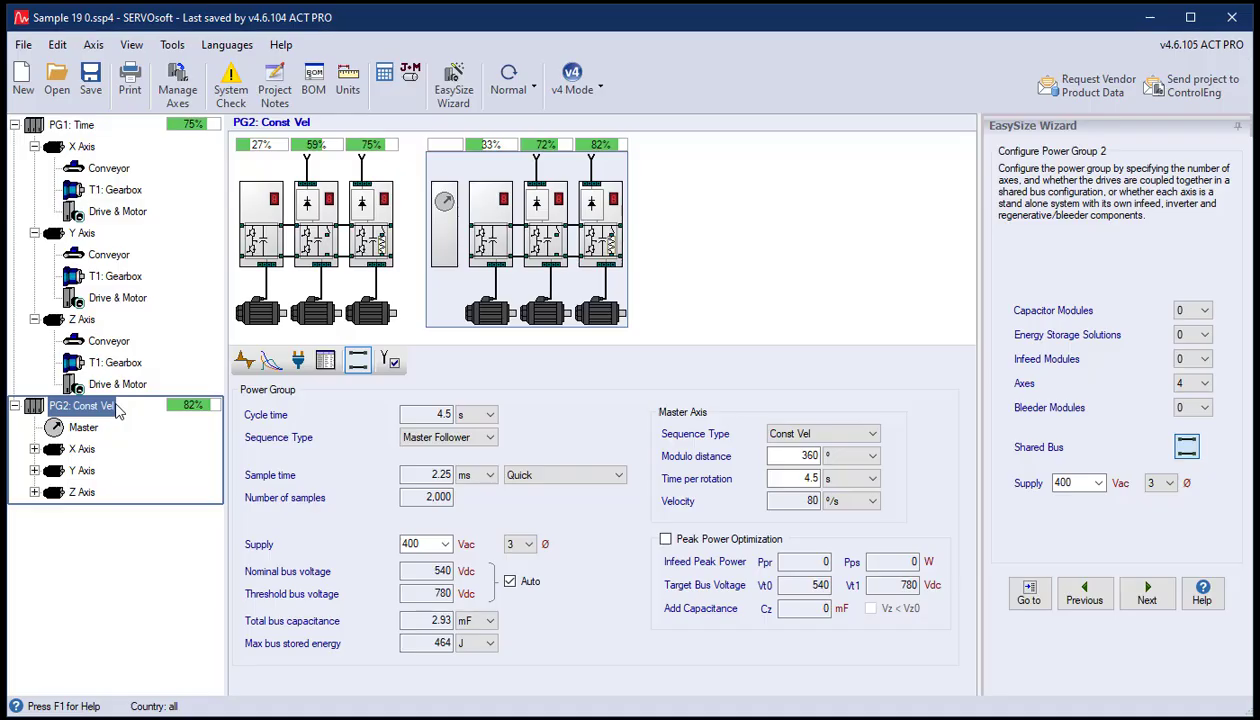
- Duplicate the PG2: Const Vel power group, inserting the copy after the original
{"action": "left_click", "coordinate": [170, 108]}
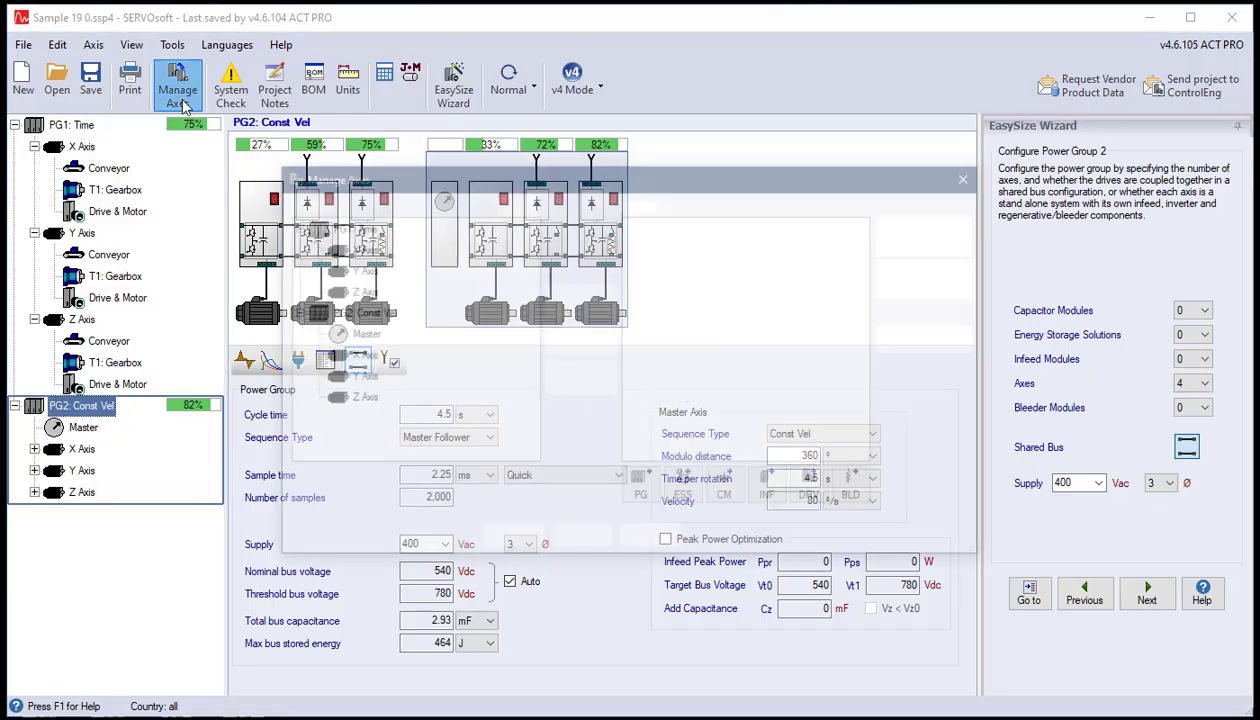
{"action": "left_click", "coordinate": [648, 310]}
{"action": "left_click", "coordinate": [579, 380]}
{"action": "left_click", "coordinate": [509, 540]}
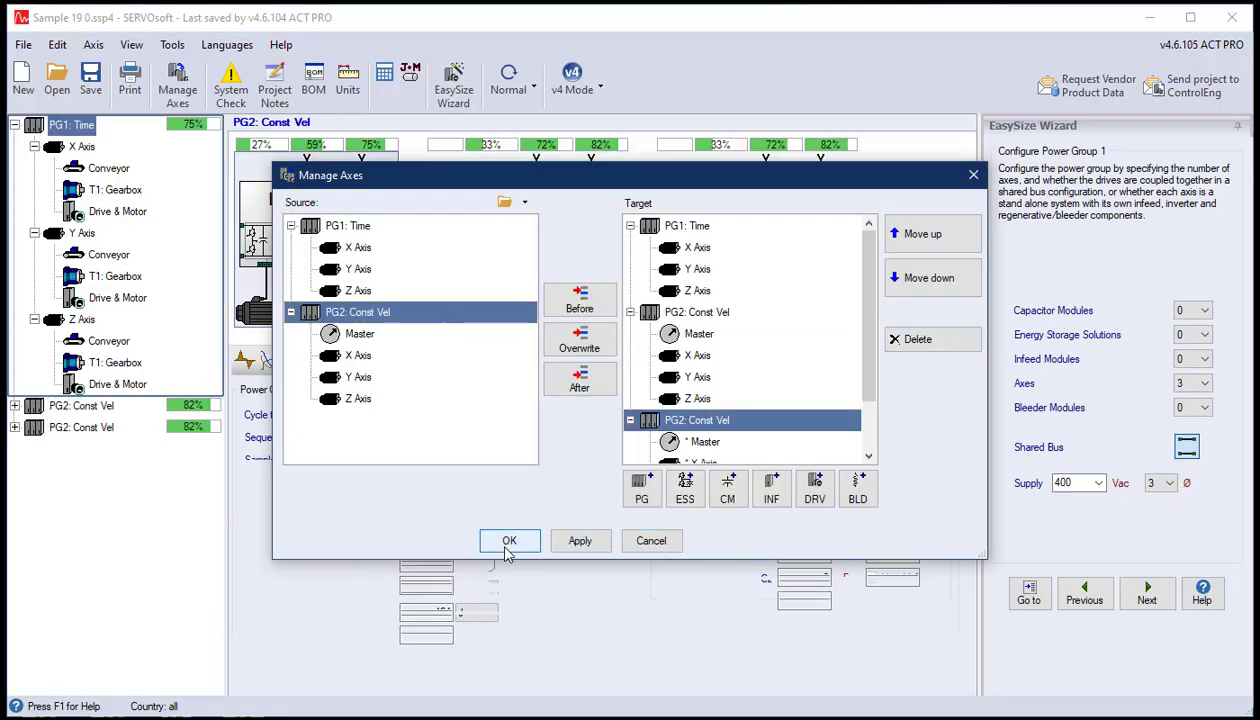
- Rename the copied power group as PG3: Variable 2 Segs
{"action": "left_click", "coordinate": [90, 430]}
{"action": "right_click", "coordinate": [93, 440]}
{"action": "left_click", "coordinate": [100, 449]}
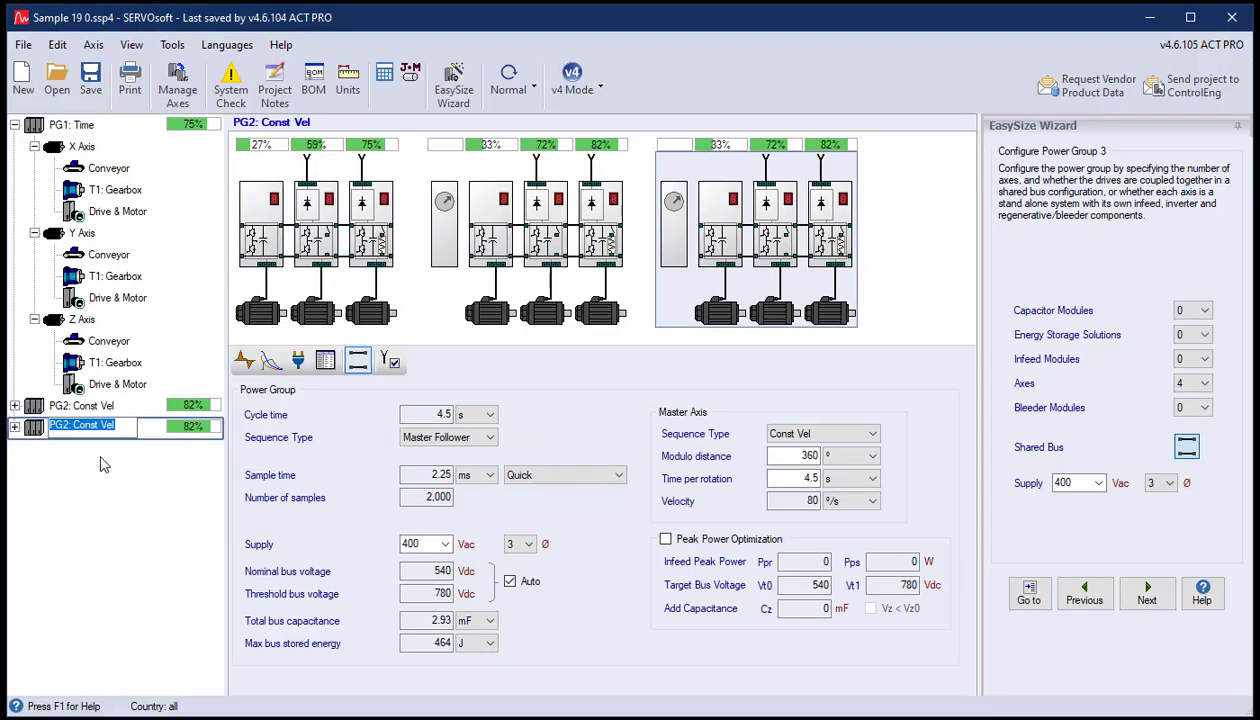
{"action": "type", "text": "PG3: Variable 2 Segs"}
{"action": "key", "text": "Return"}
- Set the sequence type of PG3's Master axis to Variable and open its sequence
{"action": "left_click", "coordinate": [84, 450]}
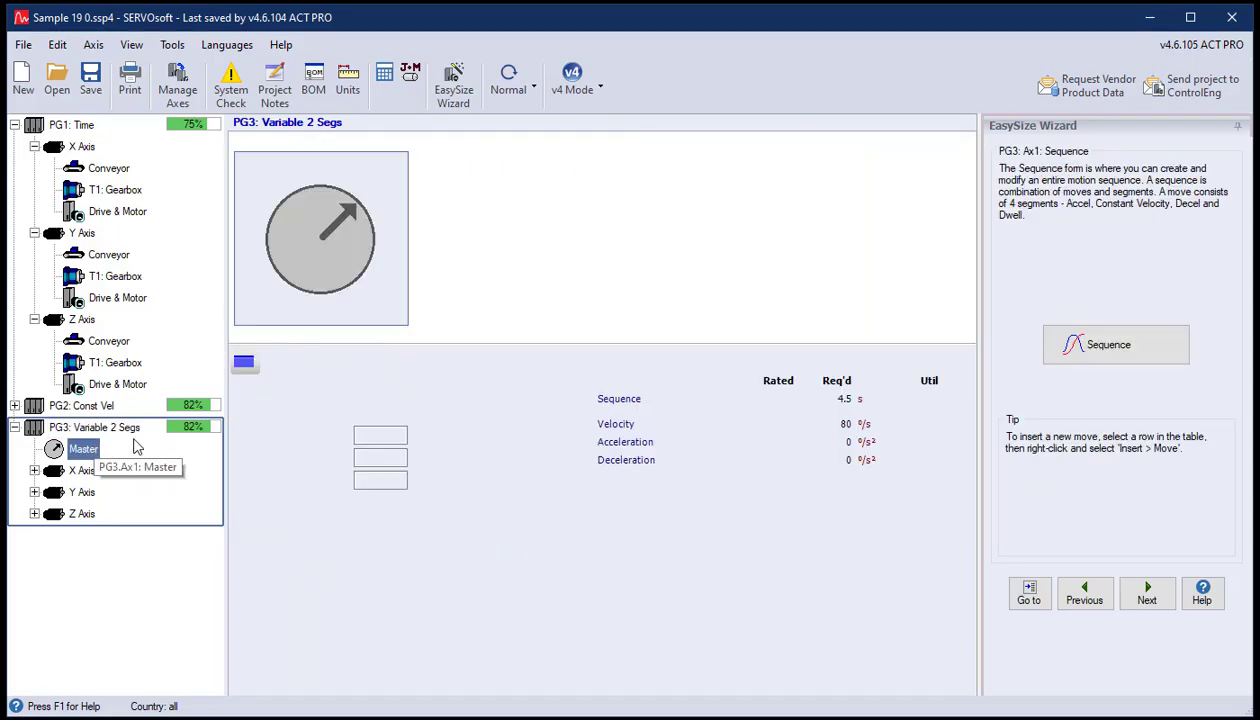
{"action": "left_click", "coordinate": [386, 416]}
{"action": "left_click", "coordinate": [378, 428]}
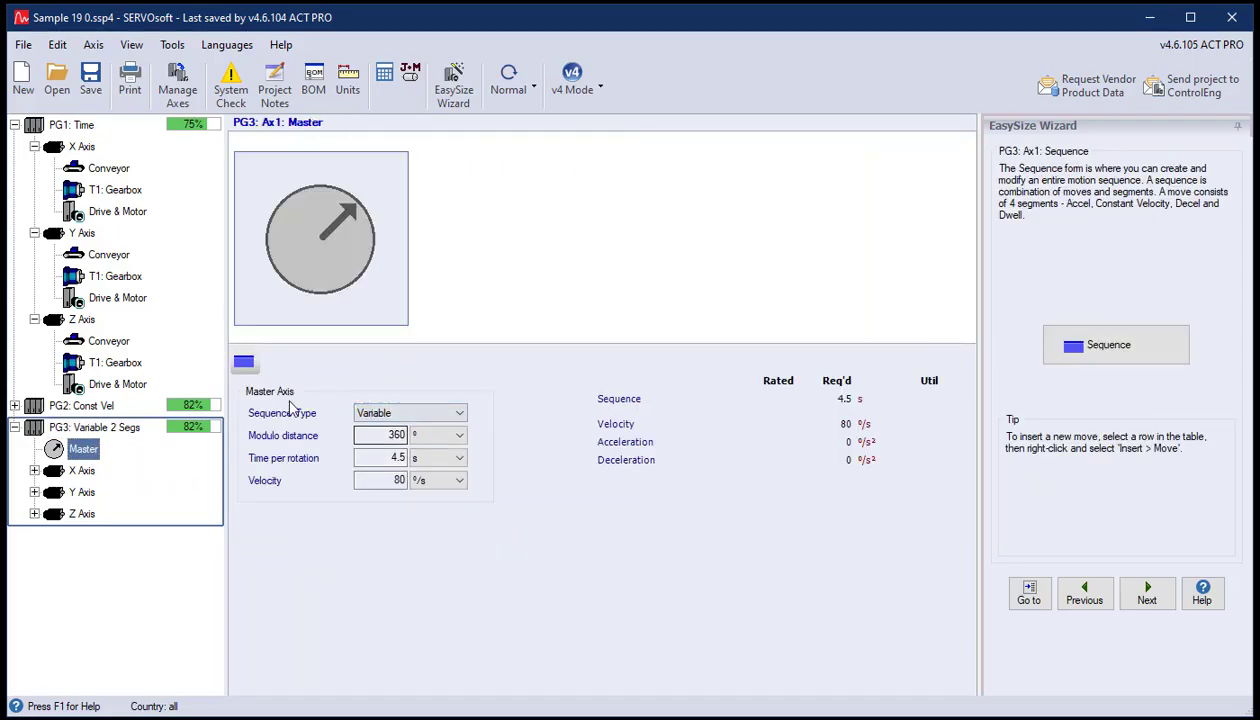
{"action": "left_click", "coordinate": [243, 363]}
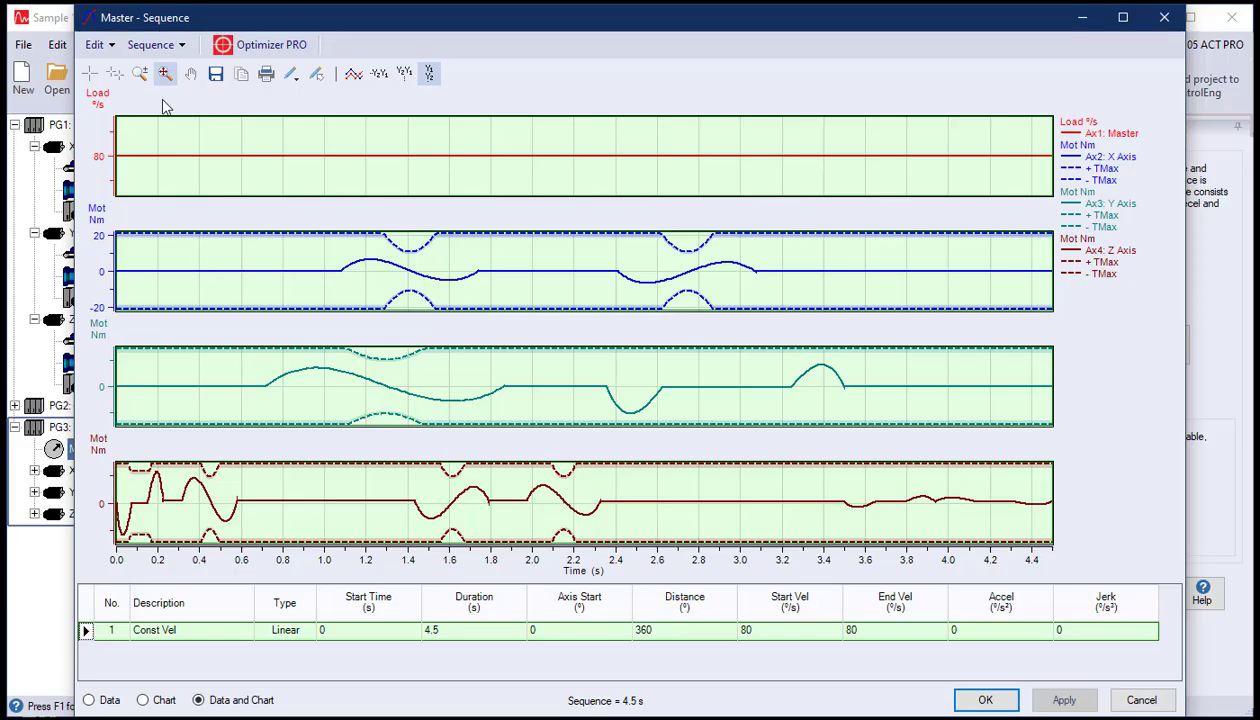
- Split the Const Vel segment of PG3's Master sequence into 2 segments of equal time
{"action": "left_click", "coordinate": [96, 45]}
{"action": "mouse_move", "coordinate": [180, 224]}
{"action": "left_click", "coordinate": [379, 505]}
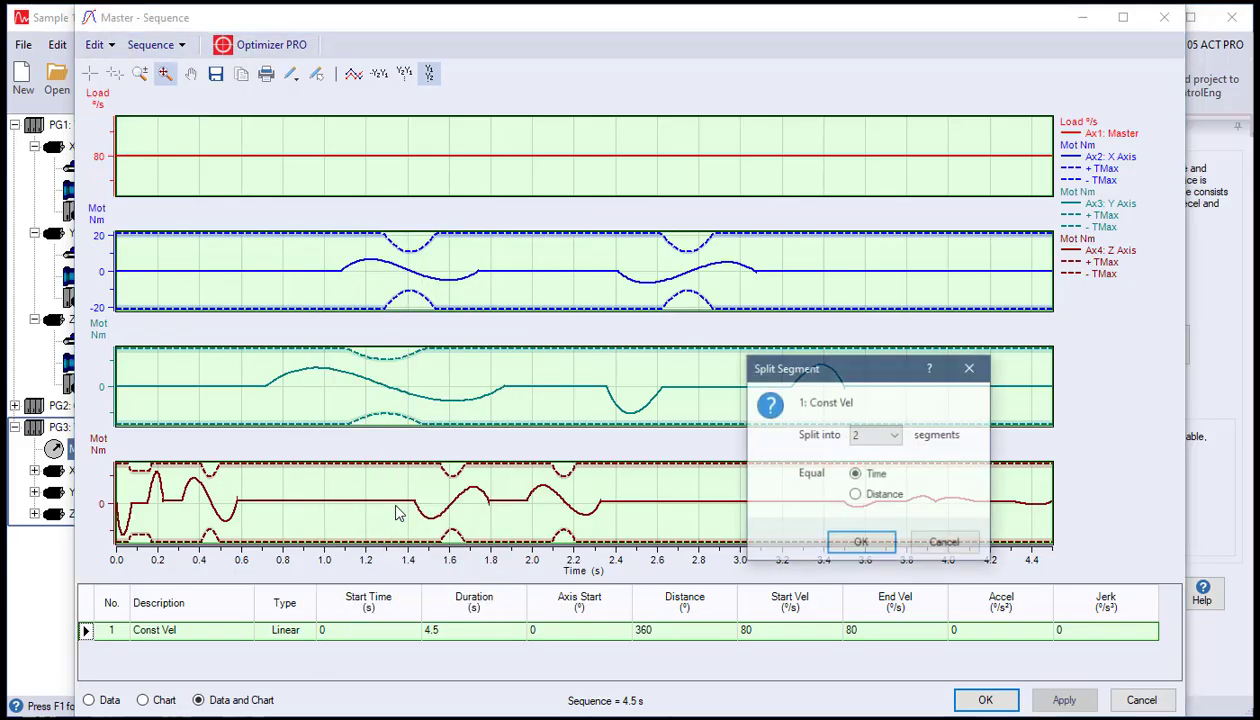
{"action": "left_click", "coordinate": [858, 540]}
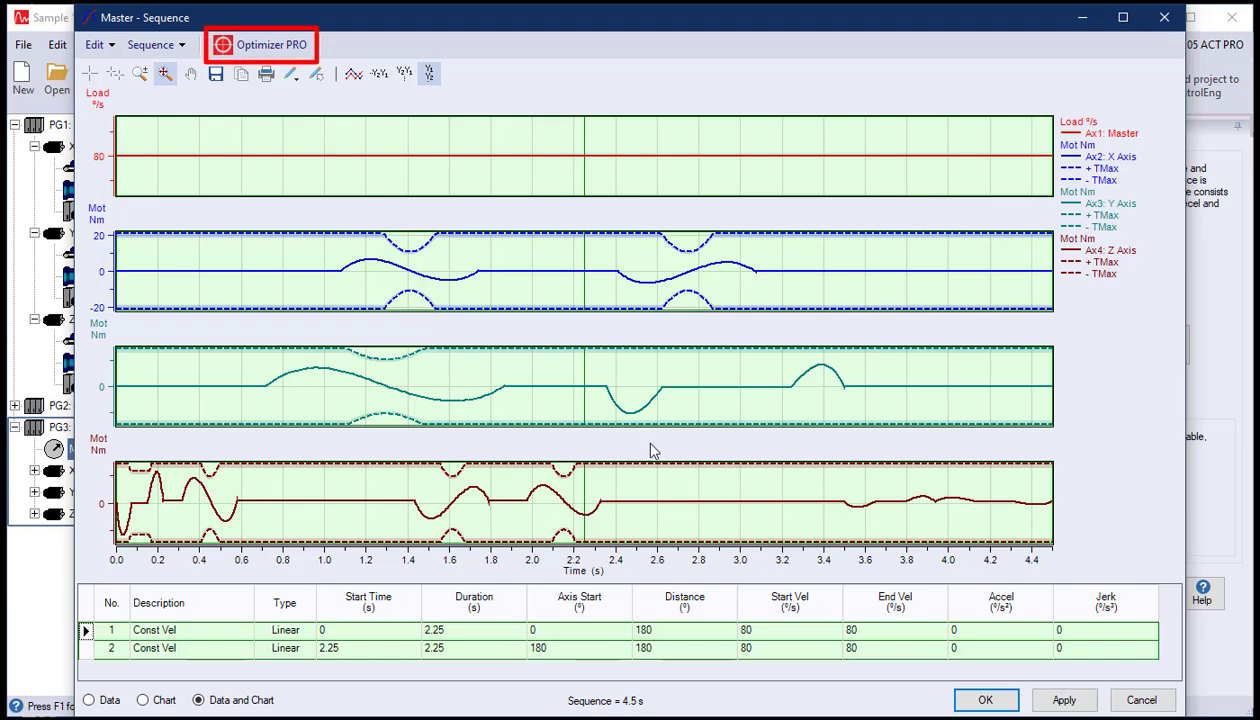
- Open Optimizer PRO for the Master sequence and apply the suggested parameters for XBase: Time after expanding their details
{"action": "left_click", "coordinate": [243, 58]}
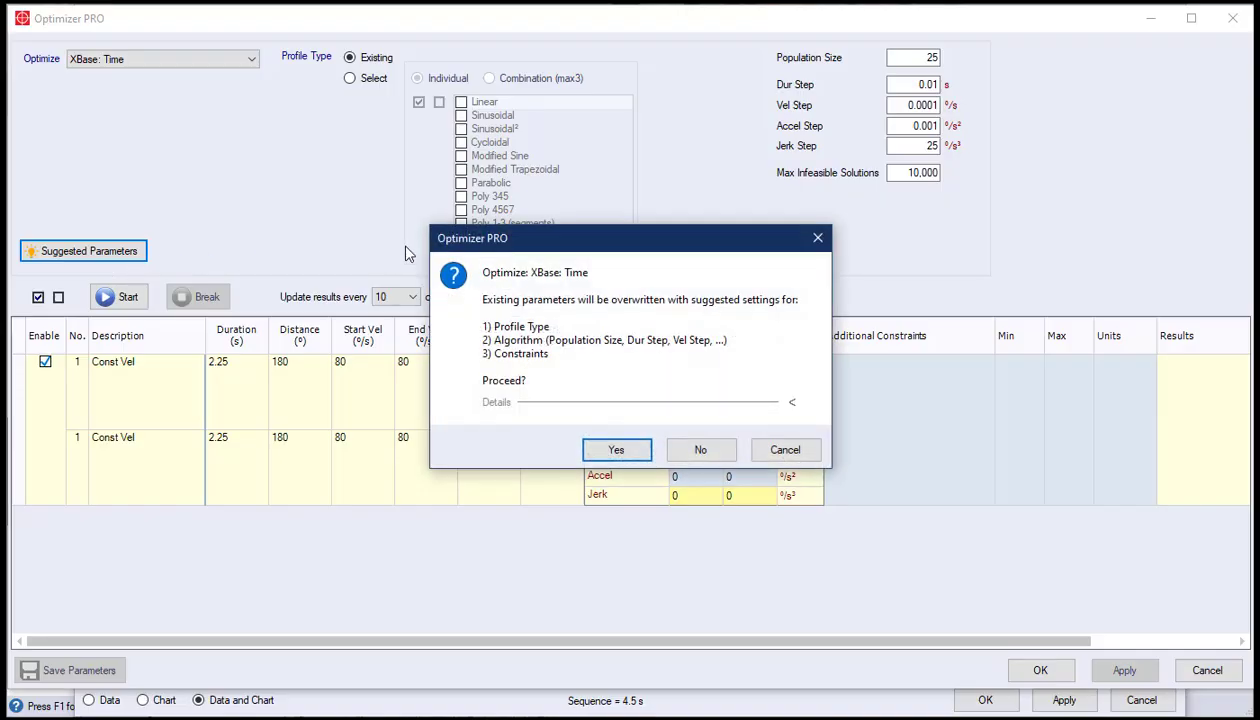
{"action": "left_click_drag", "start_coordinate": [551, 244], "coordinate": [550, 114]}
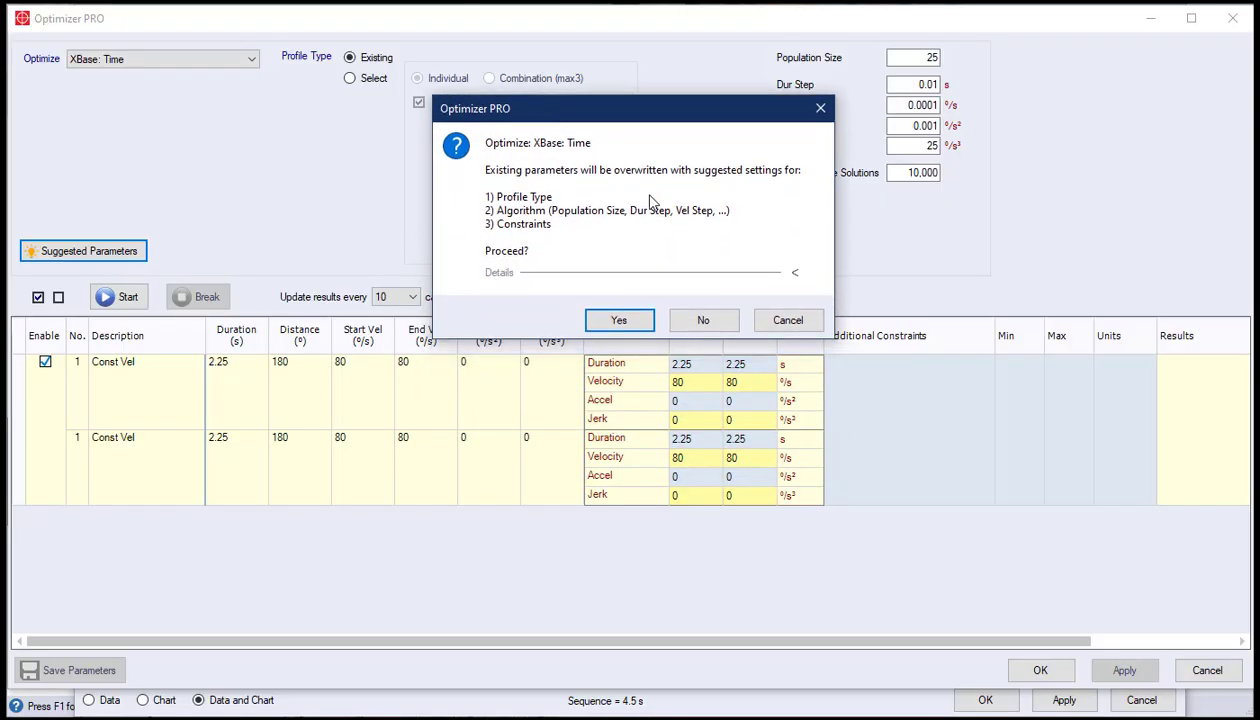
{"action": "left_click", "coordinate": [795, 274]}
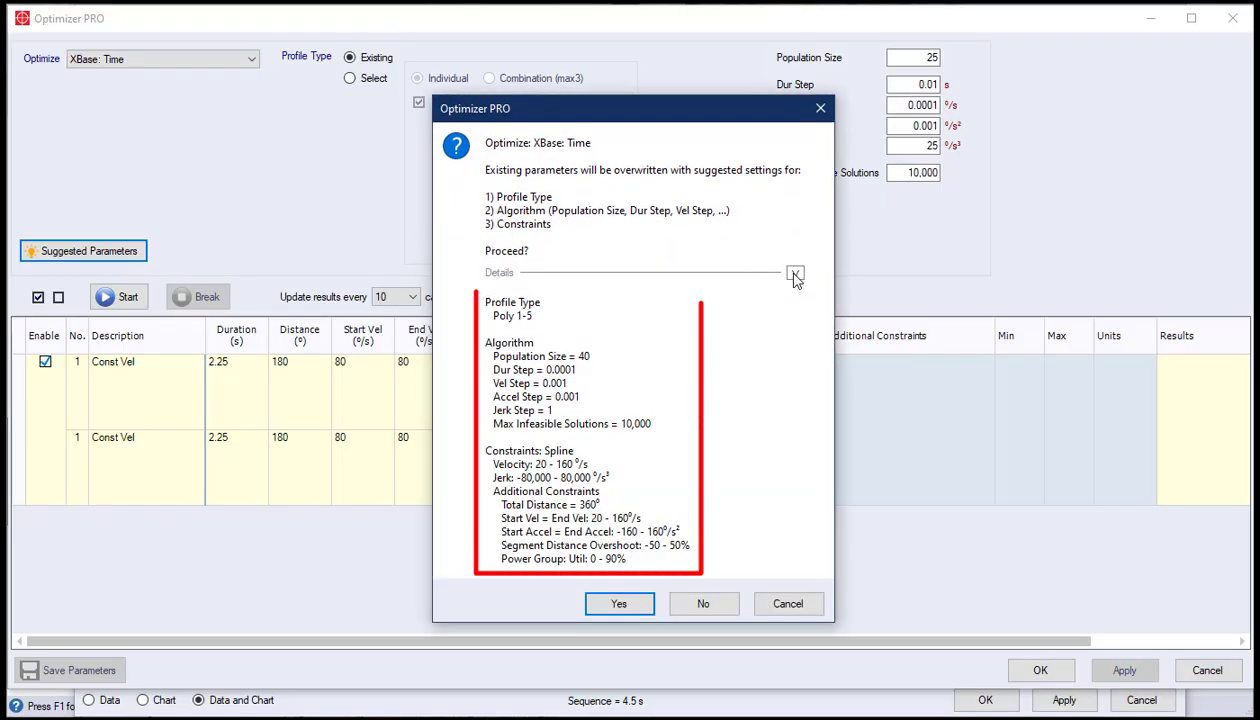
{"action": "left_click", "coordinate": [638, 601]}
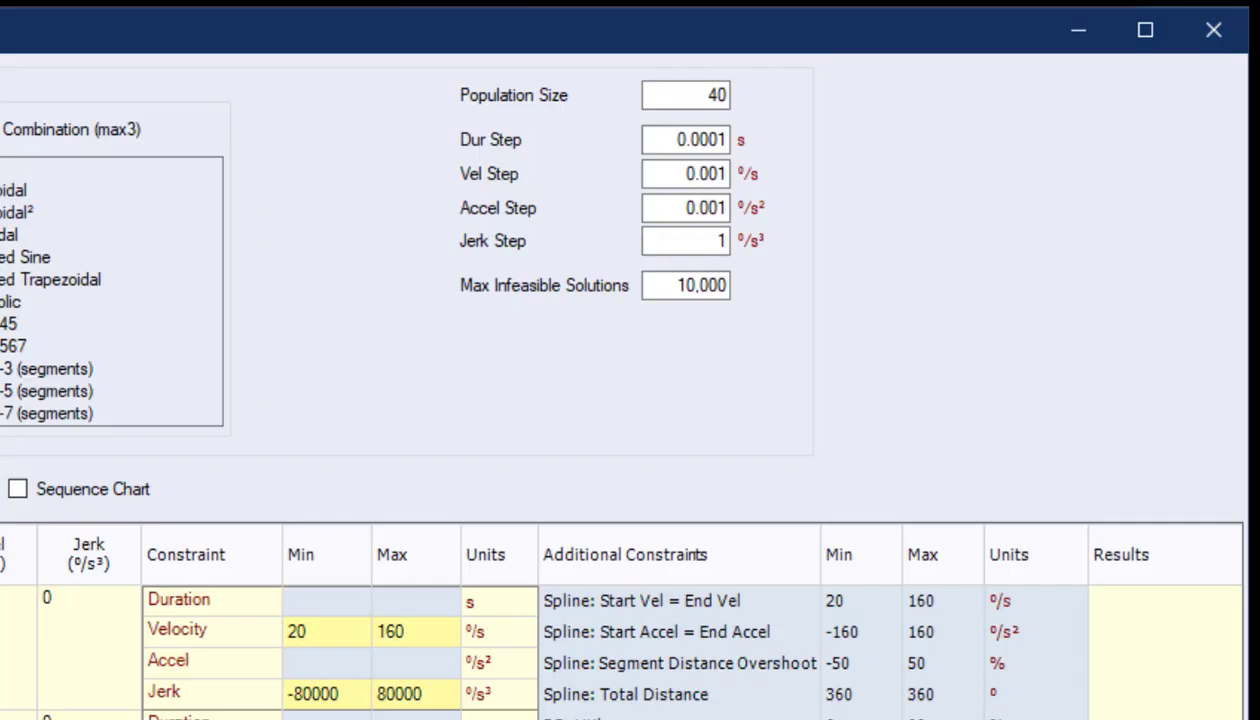
- Set the optimizer's Vel Step to 0.00001 °/s, Accel Step to 0.0001 °/s² and Jerk Step to 0.1 °/s³
{"action": "double_click", "coordinate": [686, 174]}
{"action": "type", "text": "0"}
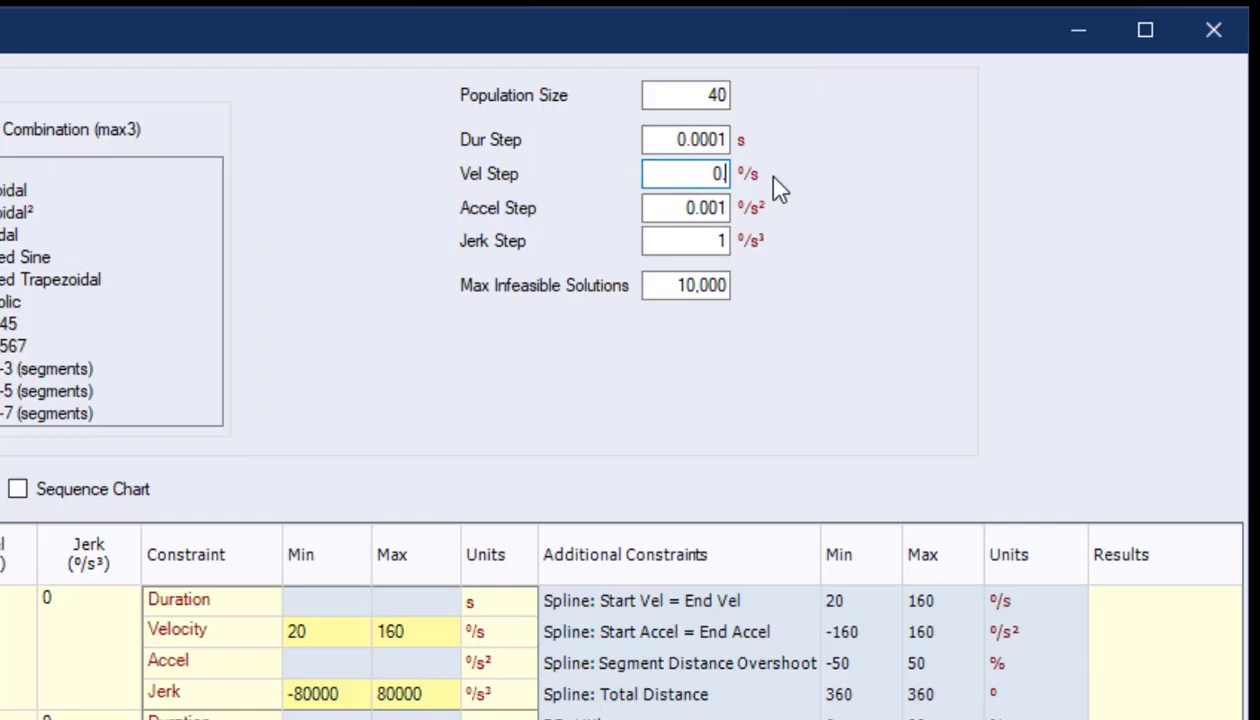
{"action": "type", "text": ".00001"}
{"action": "key", "text": "Tab"}
{"action": "type", "text": "0.000"}
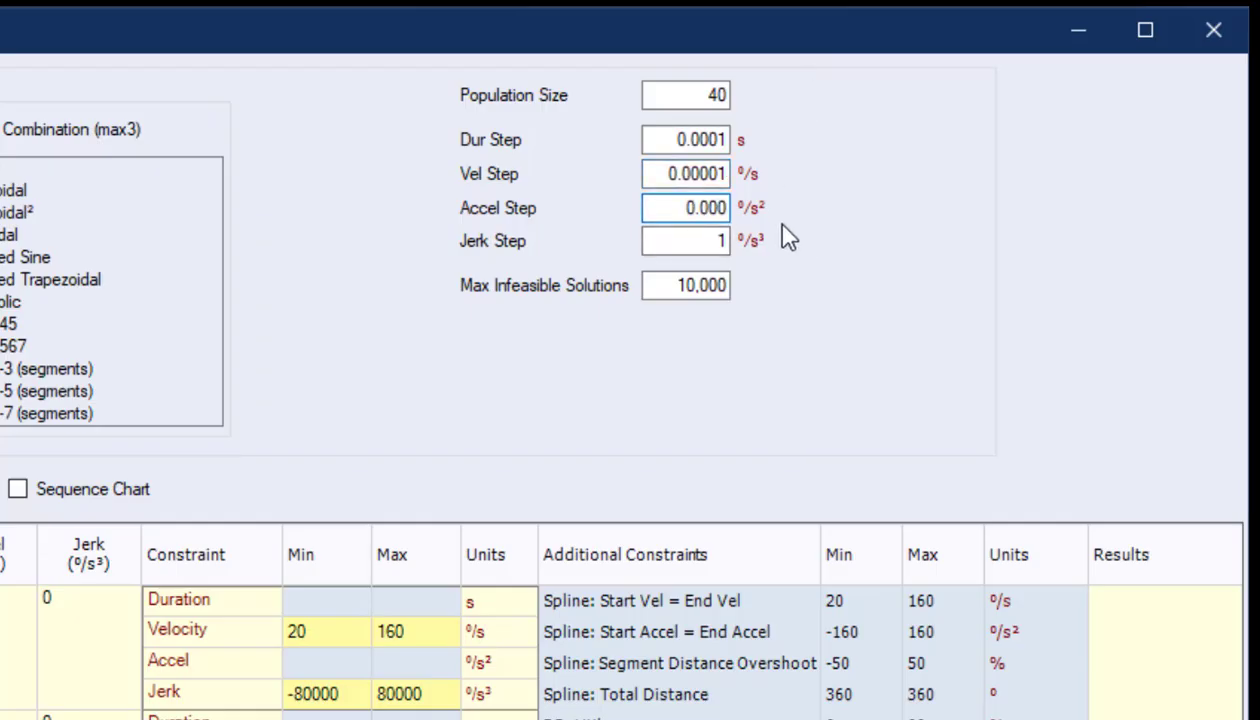
{"action": "type", "text": "1"}
{"action": "key", "text": "Tab"}
{"action": "type", "text": "0.1"}
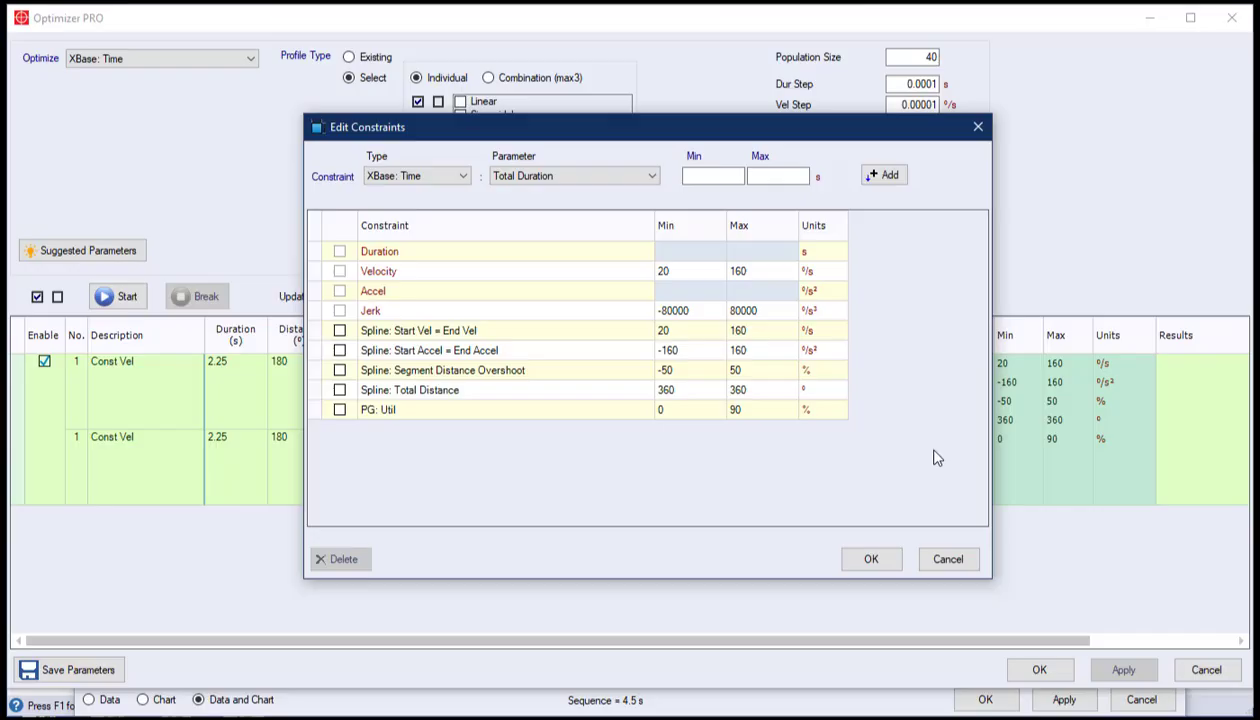
- Set the Spline: Start Accel = End Accel constraint's range to -800 to 800 °/s²
{"action": "left_click", "coordinate": [709, 352]}
{"action": "type", "text": "-800"}
{"action": "left_click", "coordinate": [752, 356]}
{"action": "type", "text": "800"}
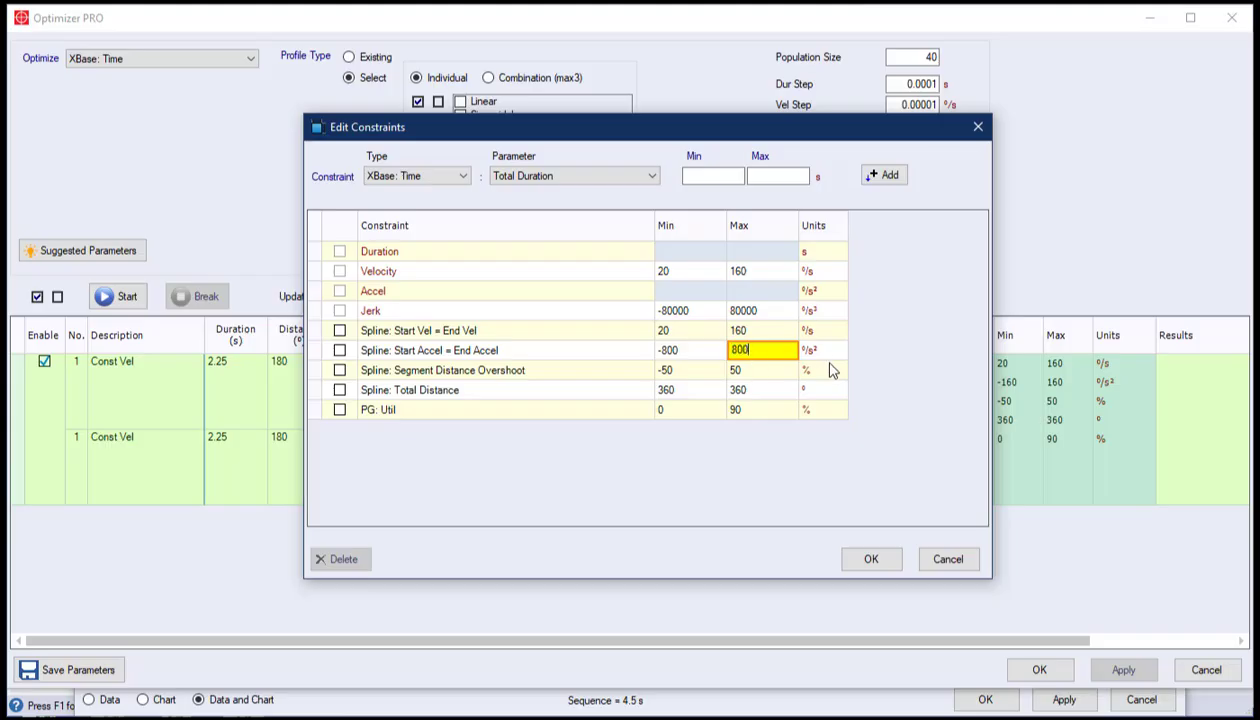
{"action": "key", "text": "Return"}
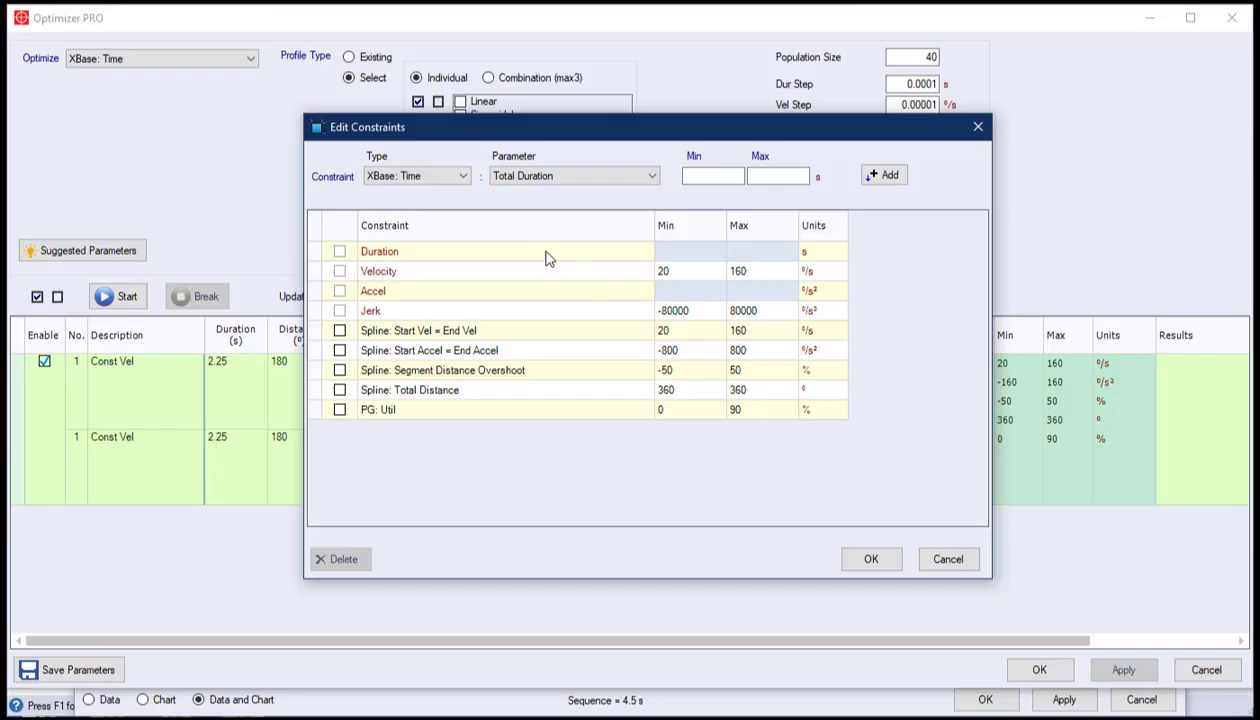
- Add a Mot: Max speed margin constraint with a range of 5 to 100 %
{"action": "left_click", "coordinate": [413, 180]}
{"action": "left_click", "coordinate": [405, 237]}
{"action": "left_click", "coordinate": [540, 177]}
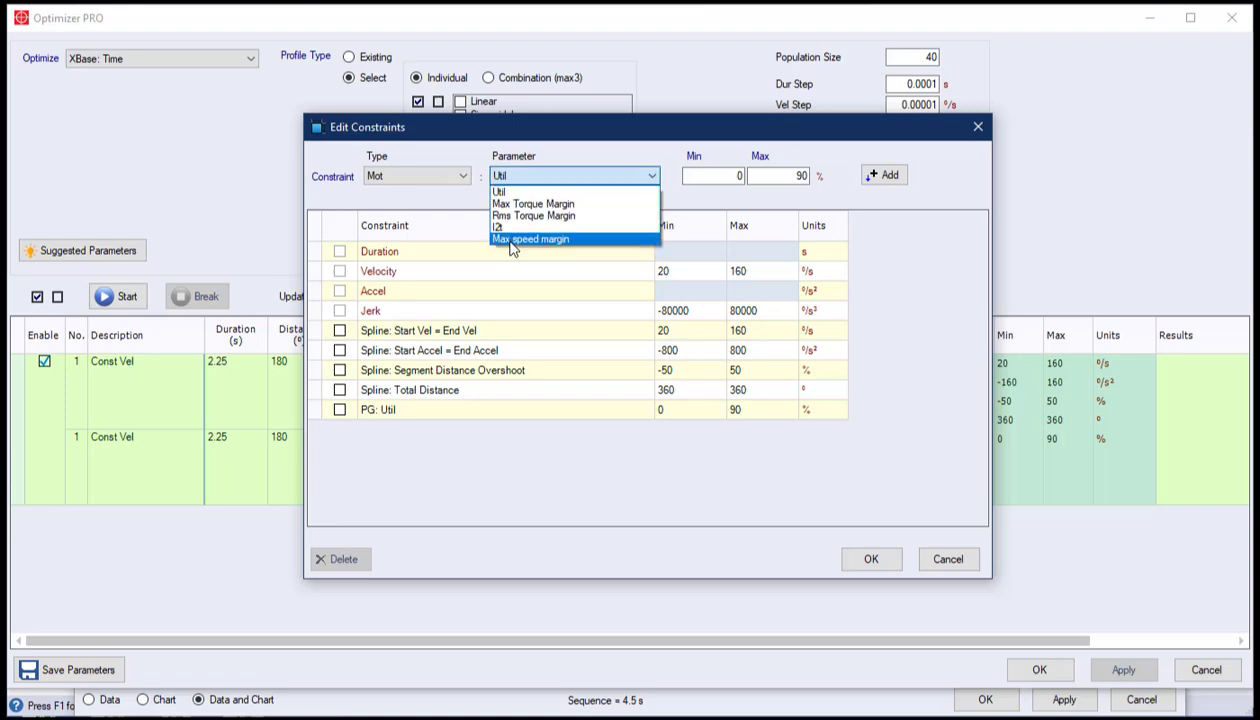
{"action": "left_click", "coordinate": [515, 246]}
{"action": "left_click", "coordinate": [869, 177]}
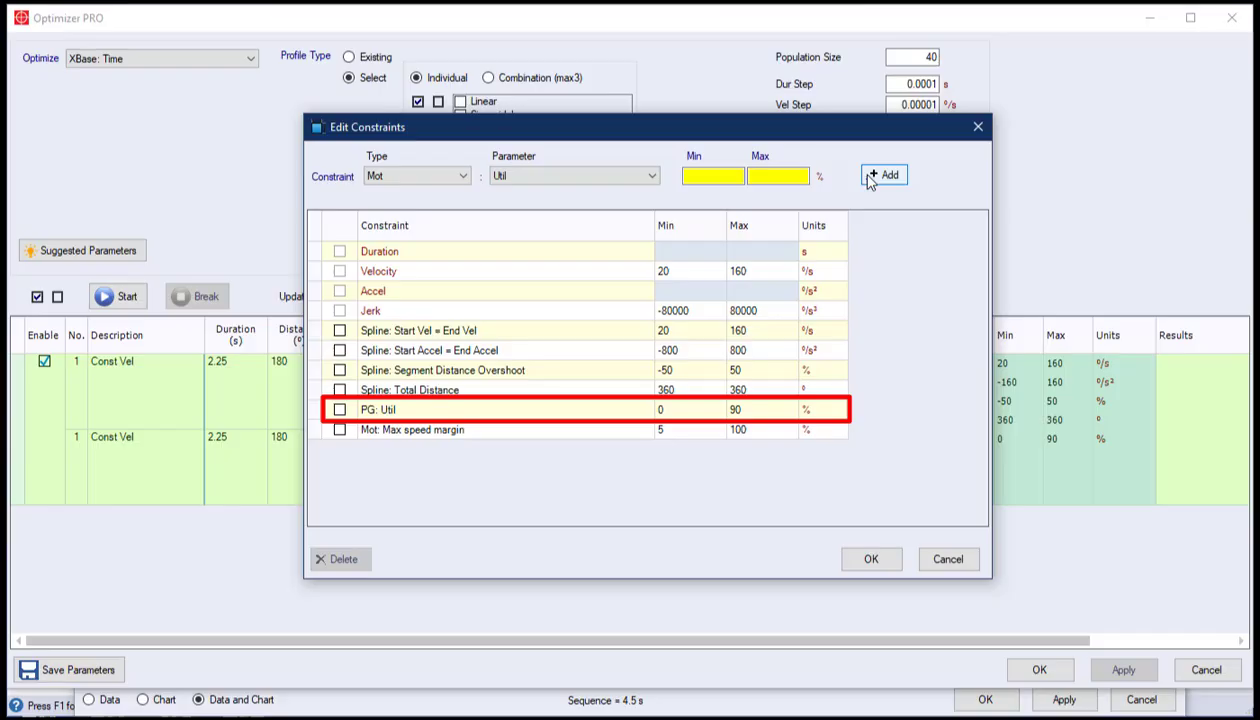
- Accept the edited constraints, run the optimization on PG3's two-segment Master sequence, and accept the optimized sequence
{"action": "left_click", "coordinate": [876, 559]}
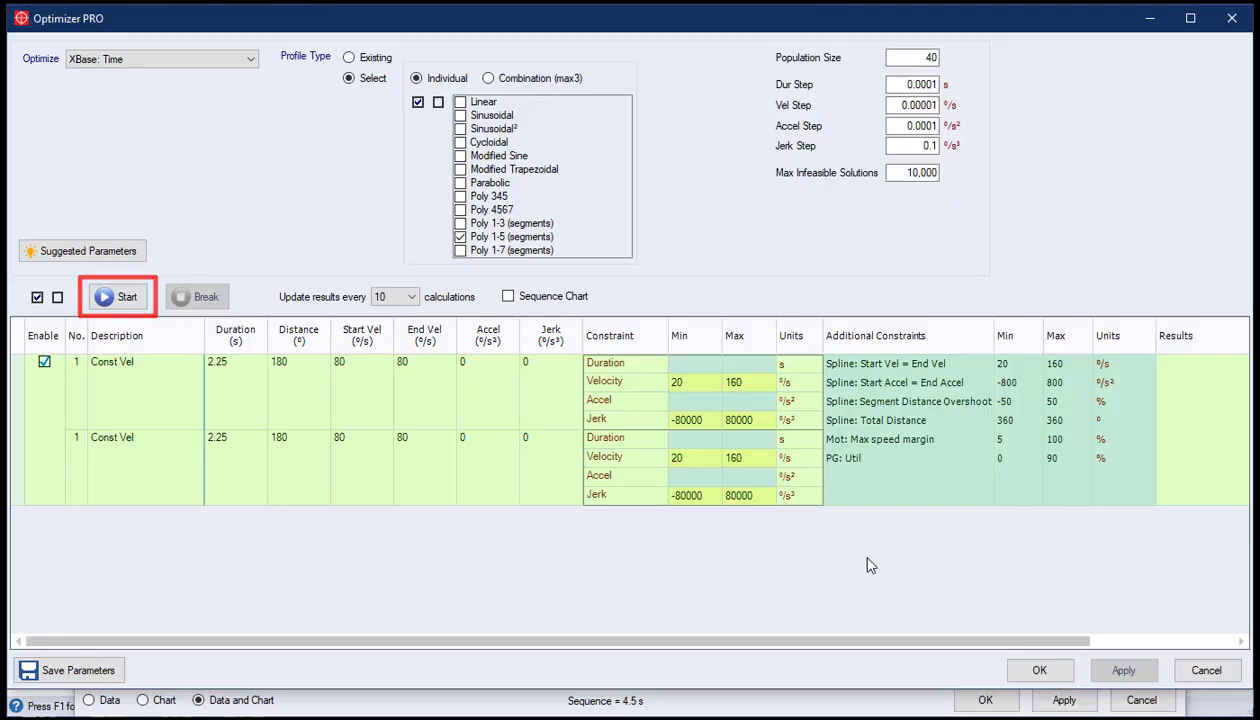
{"action": "left_click", "coordinate": [127, 299]}
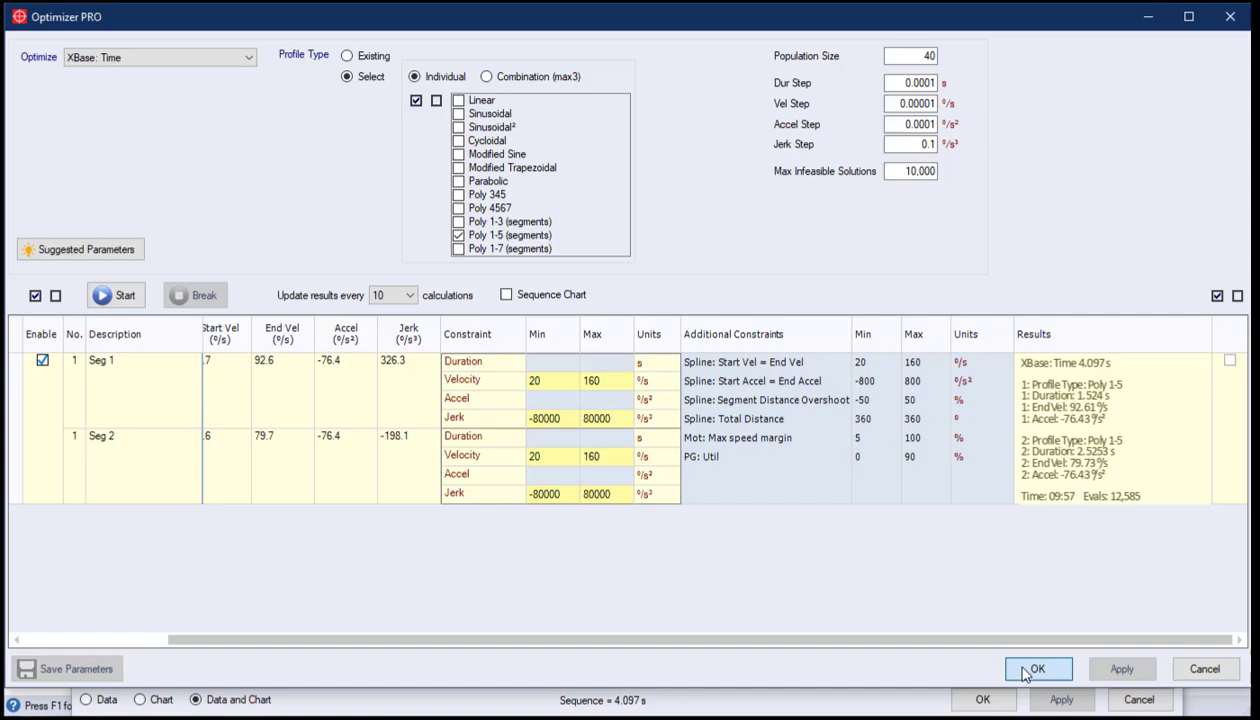
{"action": "left_click", "coordinate": [963, 714]}
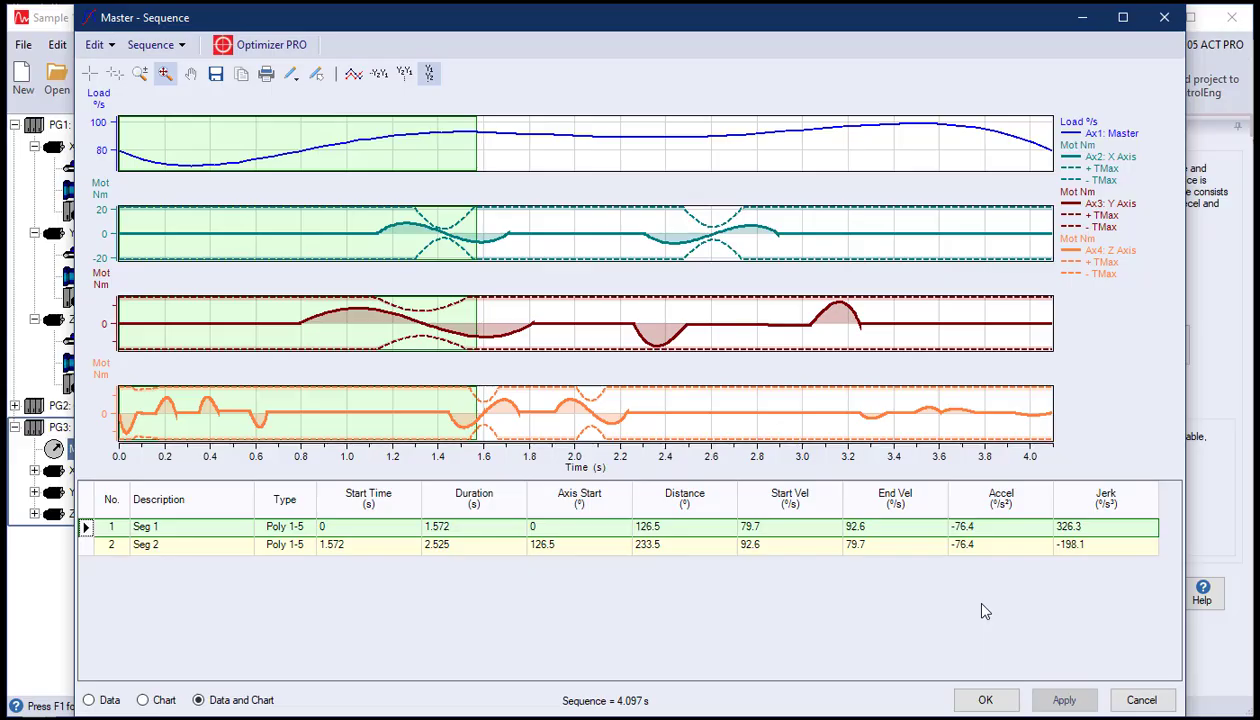
{"action": "left_click", "coordinate": [985, 700]}
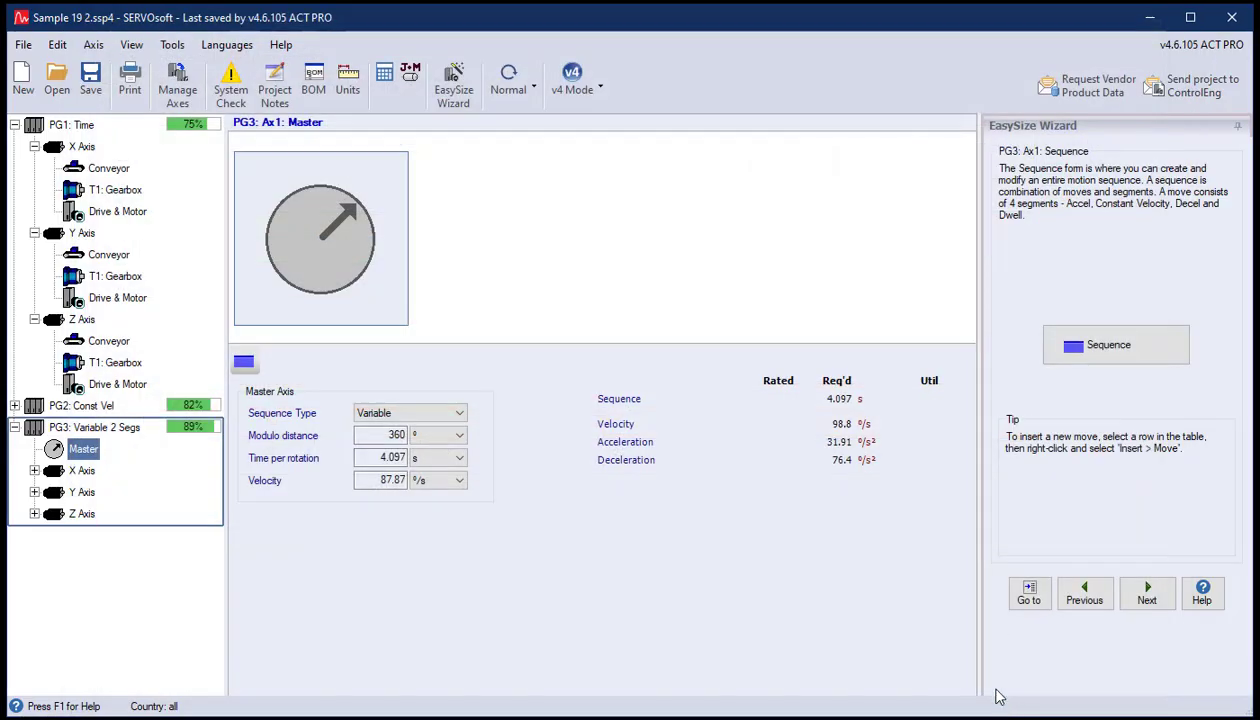
- Copy the PG3: Variable 2 Segs power group and insert the copy after the existing PG3 using Manage Axes
{"action": "left_click", "coordinate": [167, 97]}
{"action": "left_click", "coordinate": [370, 369]}
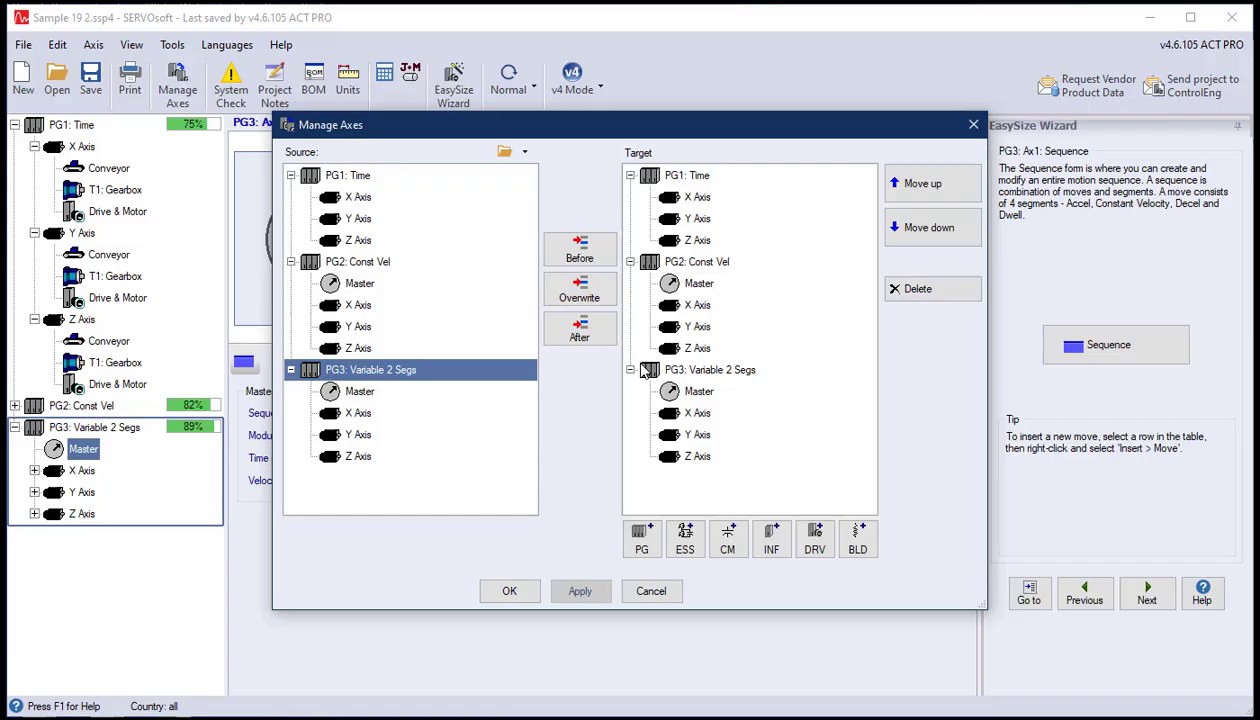
{"action": "left_click", "coordinate": [579, 329]}
{"action": "left_click", "coordinate": [510, 591]}
- Rename the copied power group as PG4: Variable 7 Segs
{"action": "right_click", "coordinate": [95, 447]}
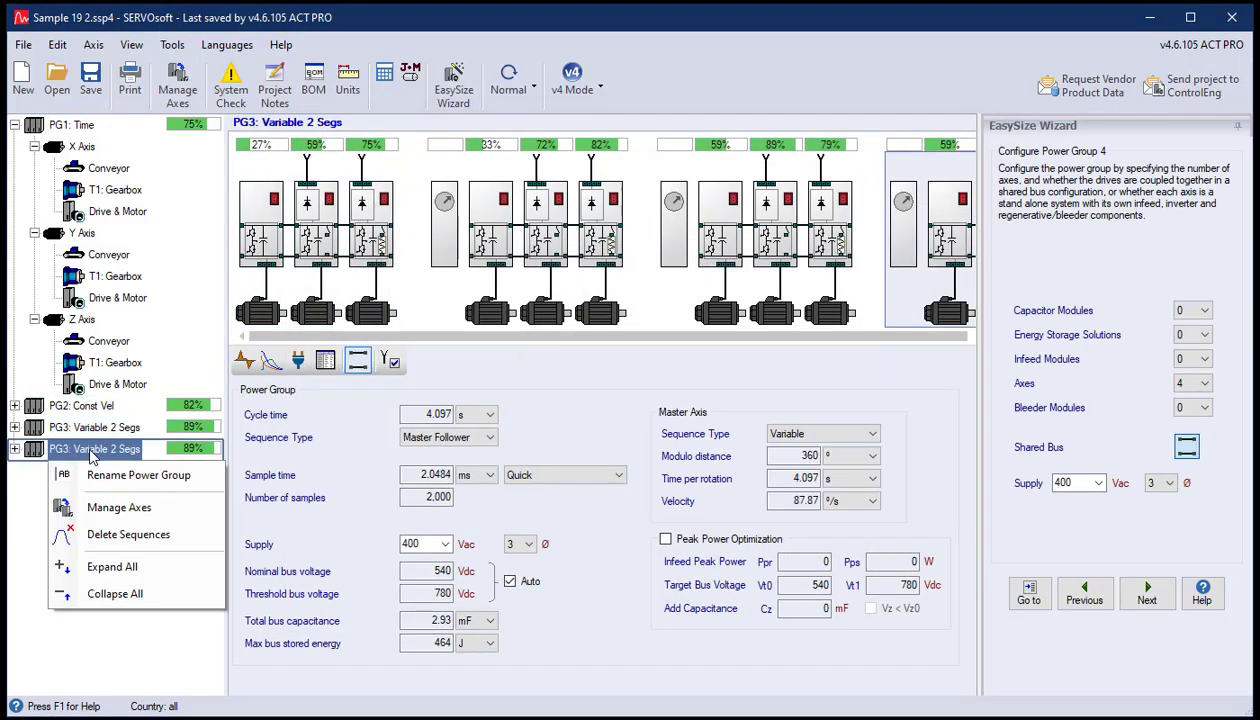
{"action": "left_click", "coordinate": [107, 472]}
{"action": "type", "text": "PG4: Var"}
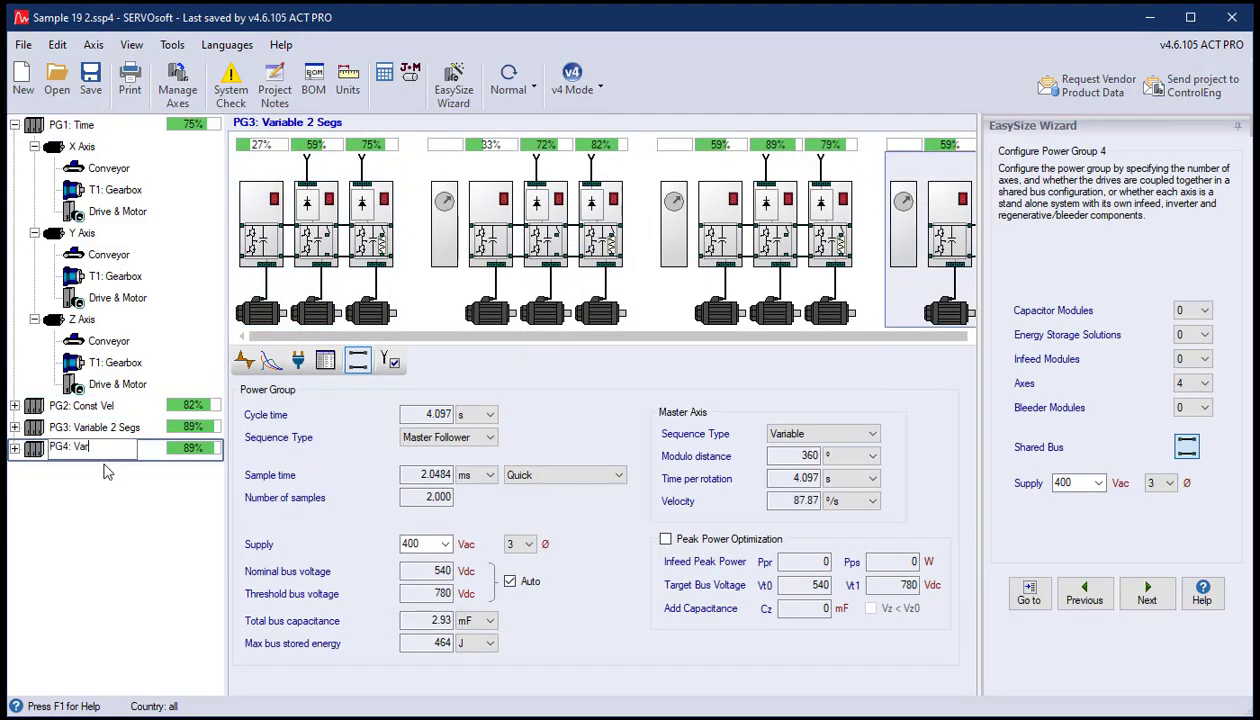
{"action": "type", "text": "iable 7 Segs"}
{"action": "key", "text": "Return"}
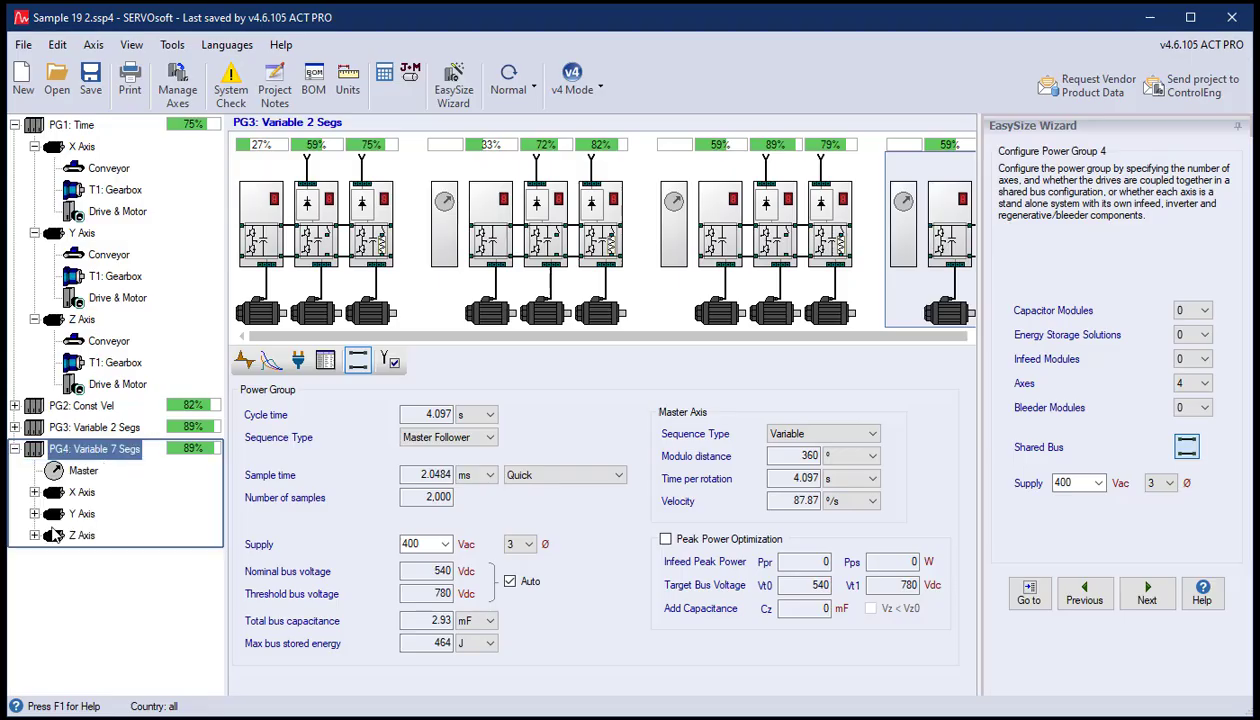
- Open PG4's Master sequence and split its first segment into 2 segments of equal time
{"action": "left_click", "coordinate": [84, 470]}
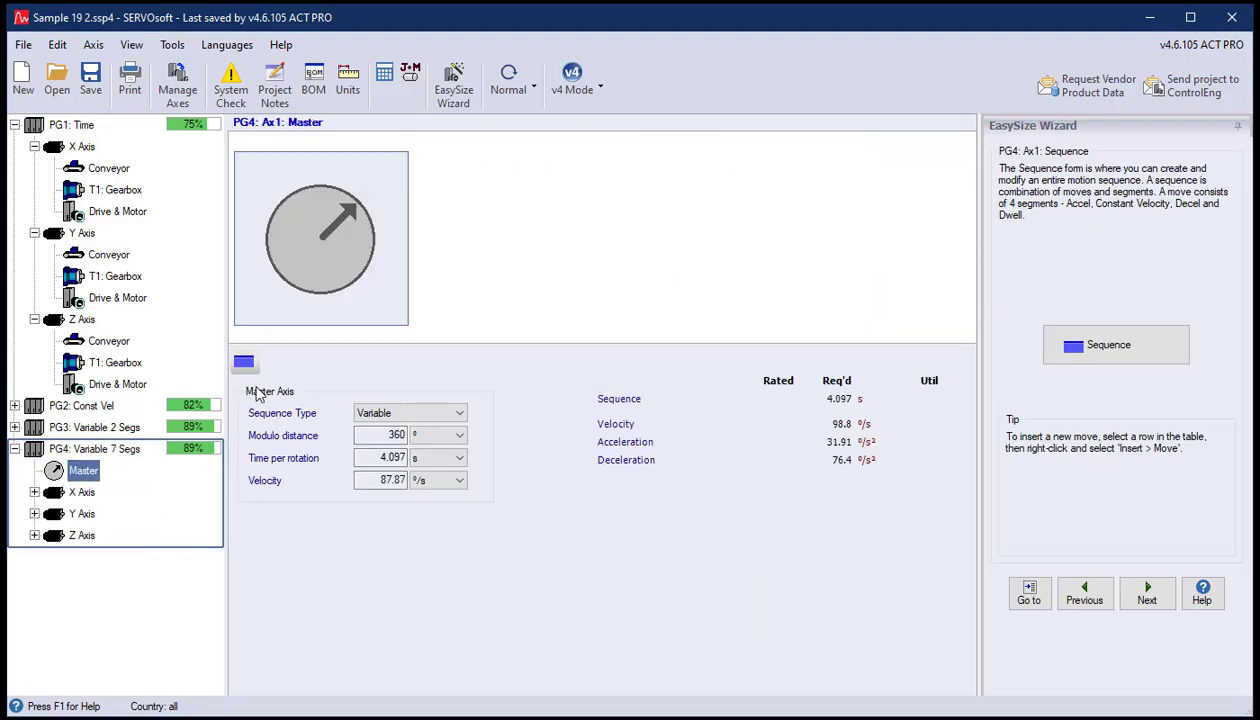
{"action": "left_click", "coordinate": [244, 362]}
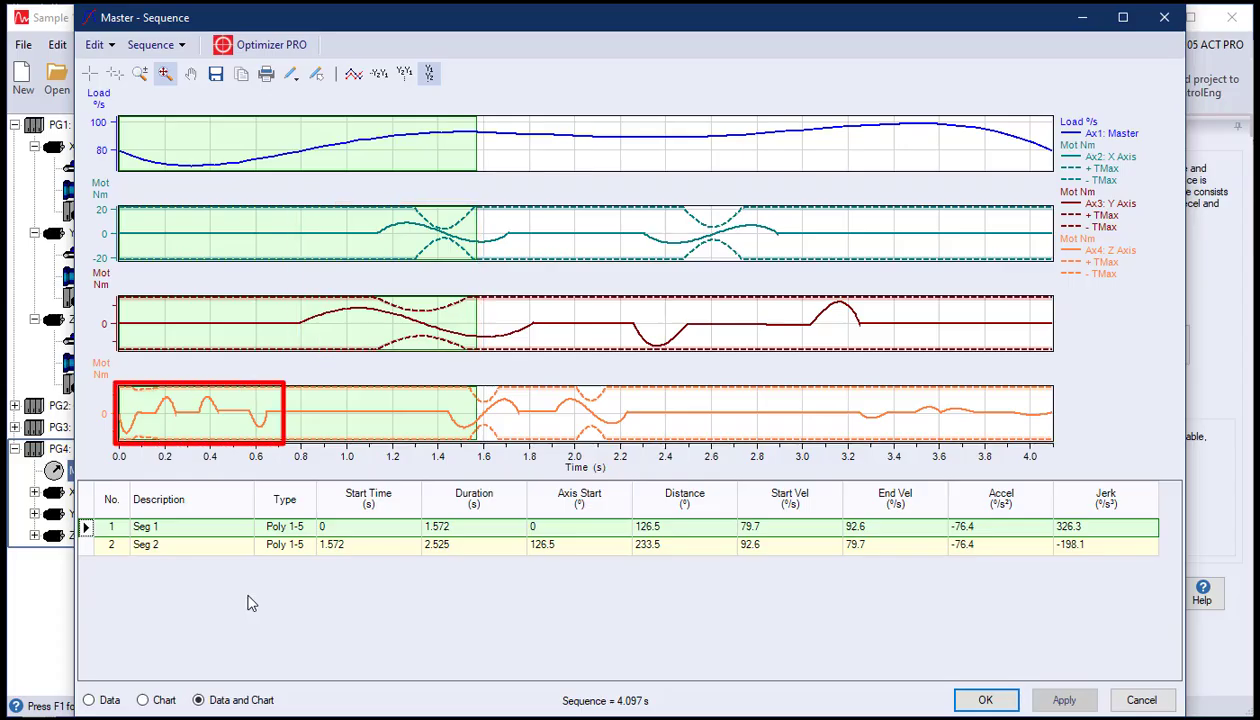
{"action": "left_click", "coordinate": [95, 50]}
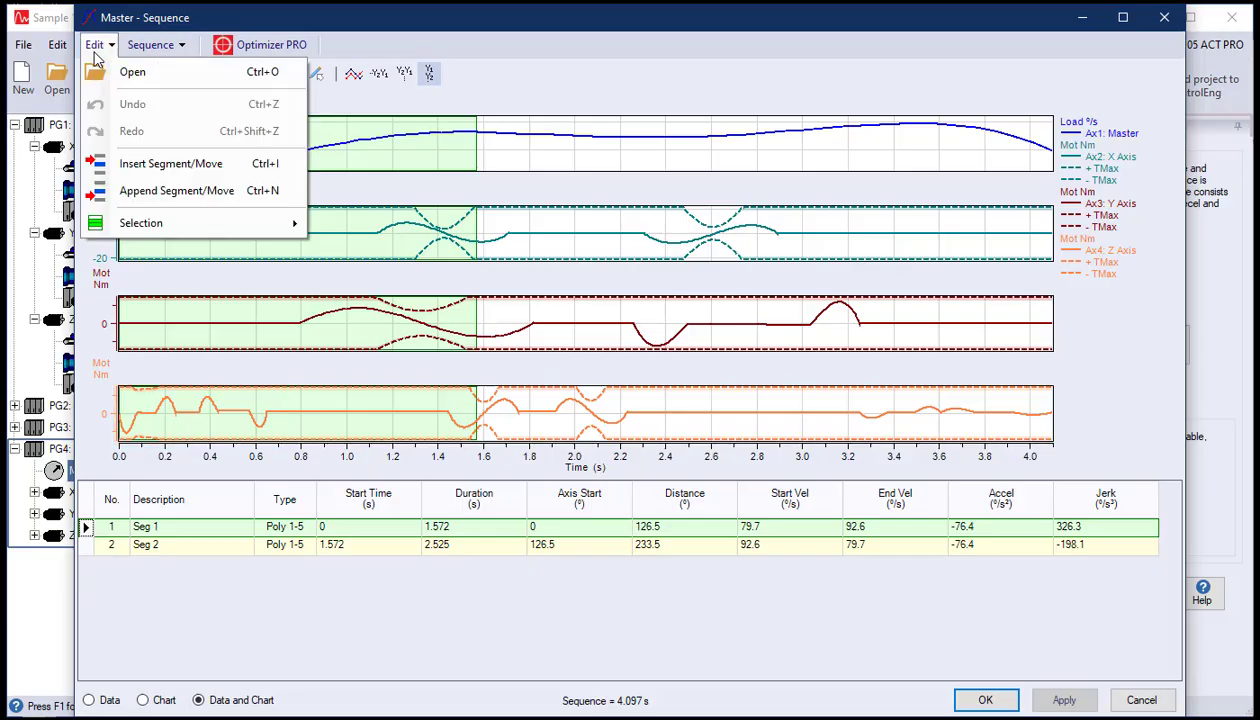
{"action": "mouse_move", "coordinate": [169, 232]}
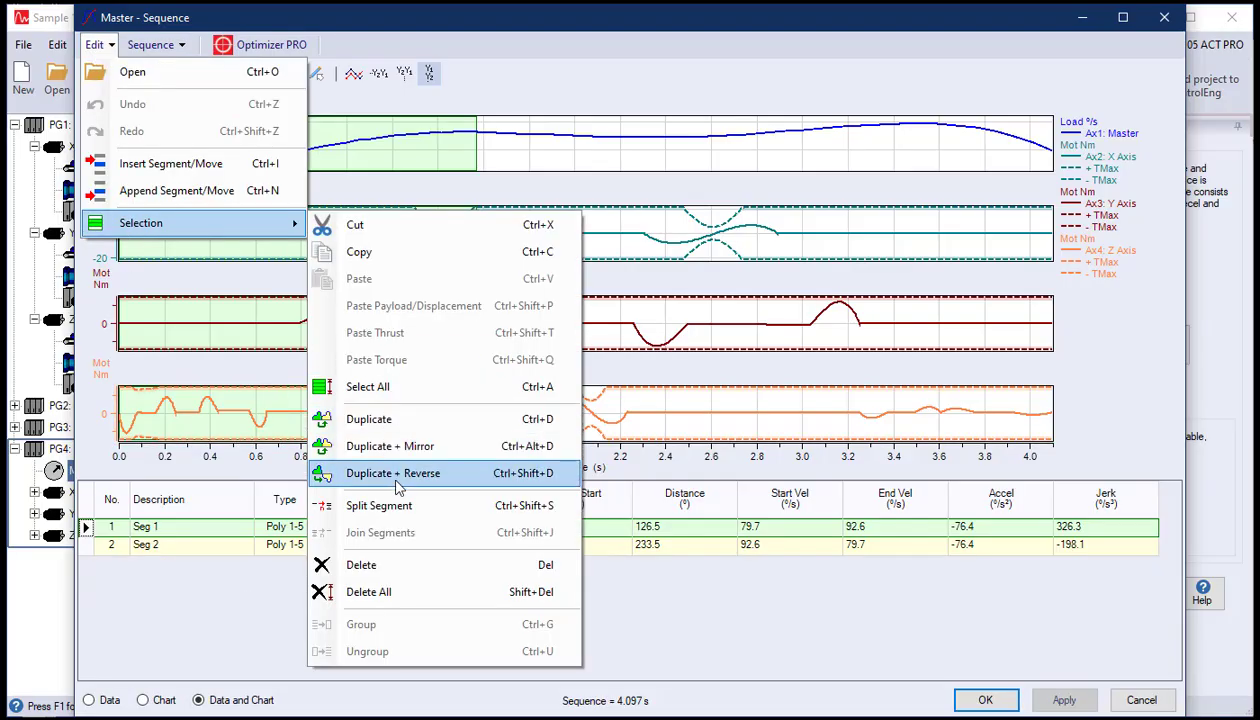
{"action": "left_click", "coordinate": [392, 505]}
{"action": "left_click", "coordinate": [835, 548]}
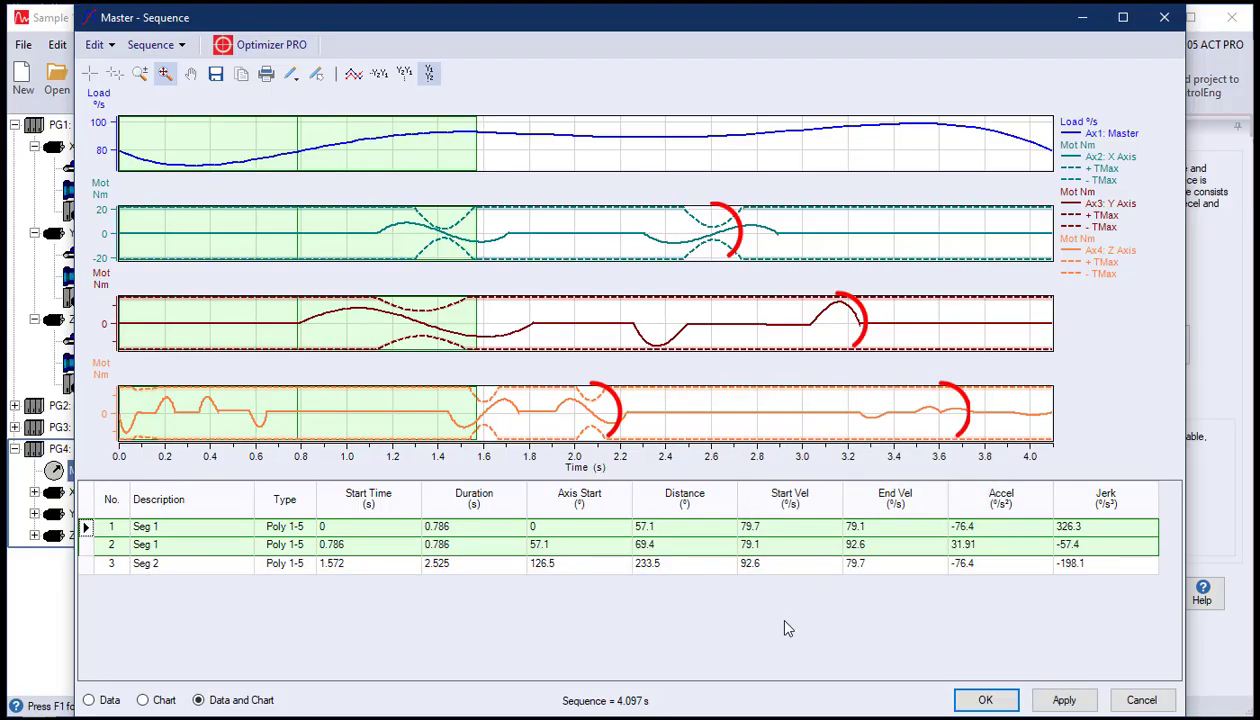
- Split the original Seg 2, in row 3 of the sequence, into 2 segments of equal time
{"action": "left_click", "coordinate": [240, 566]}
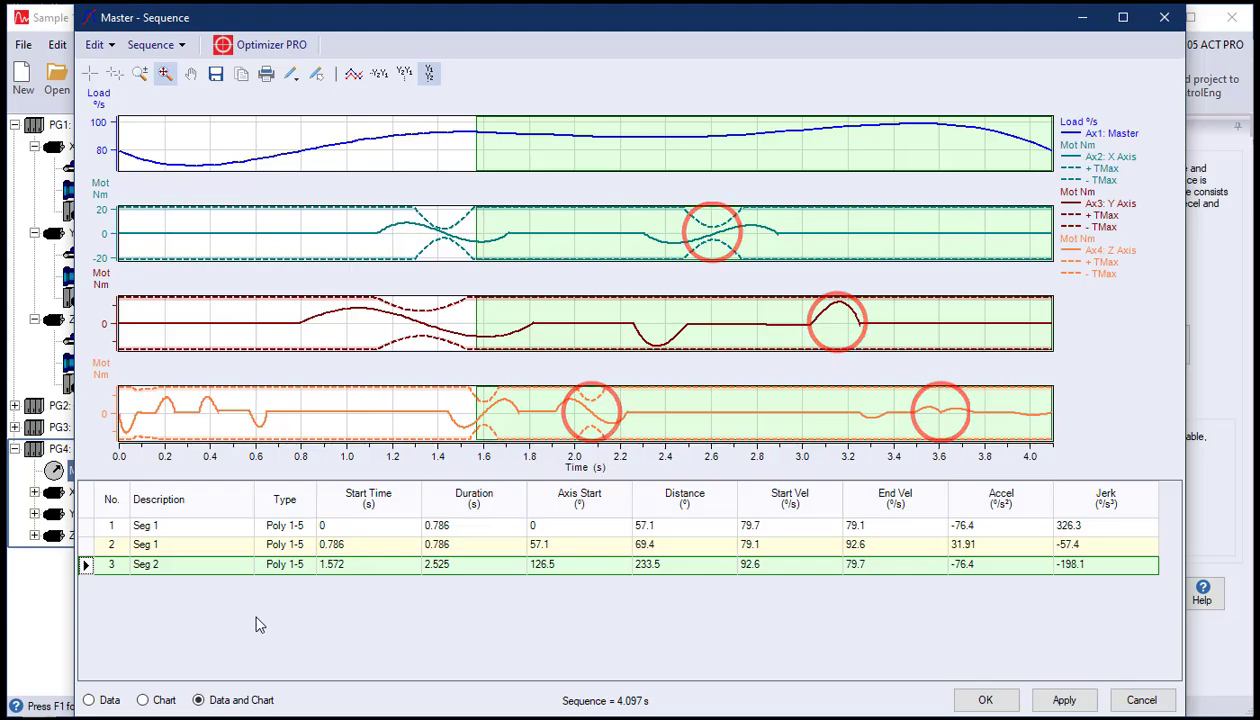
{"action": "left_click", "coordinate": [94, 44]}
{"action": "mouse_move", "coordinate": [200, 223]}
{"action": "left_click", "coordinate": [379, 505]}
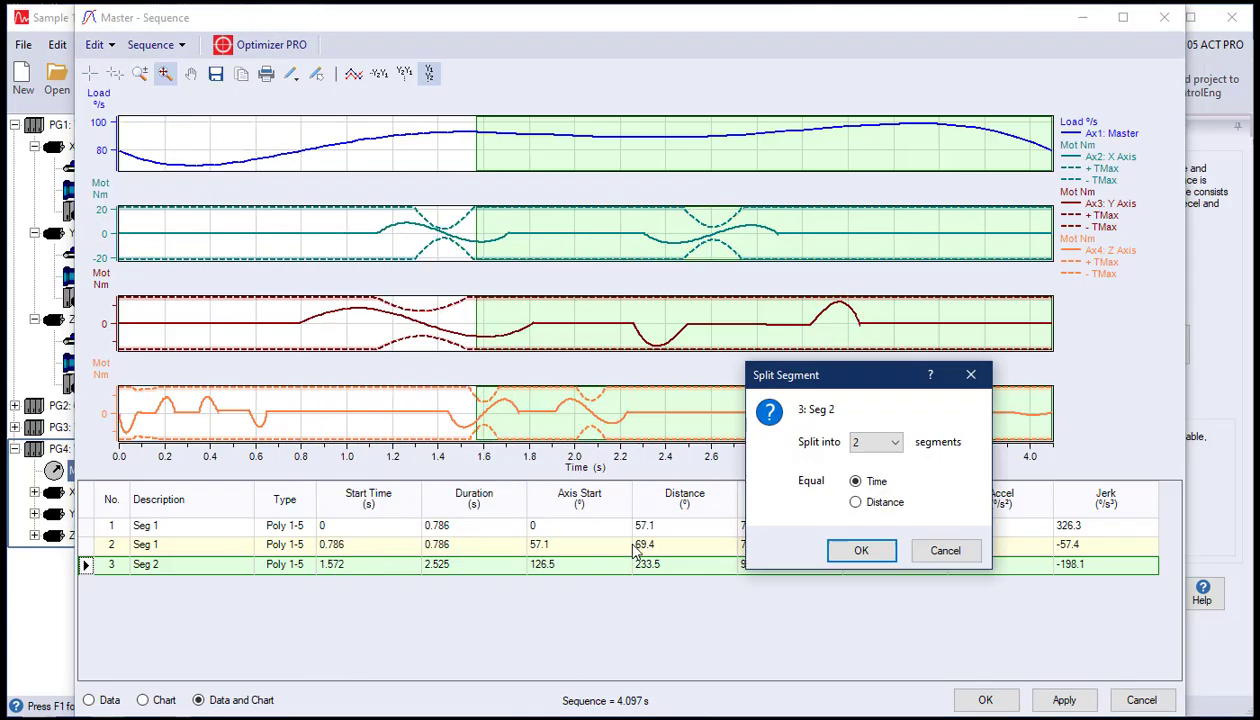
{"action": "left_click", "coordinate": [852, 548]}
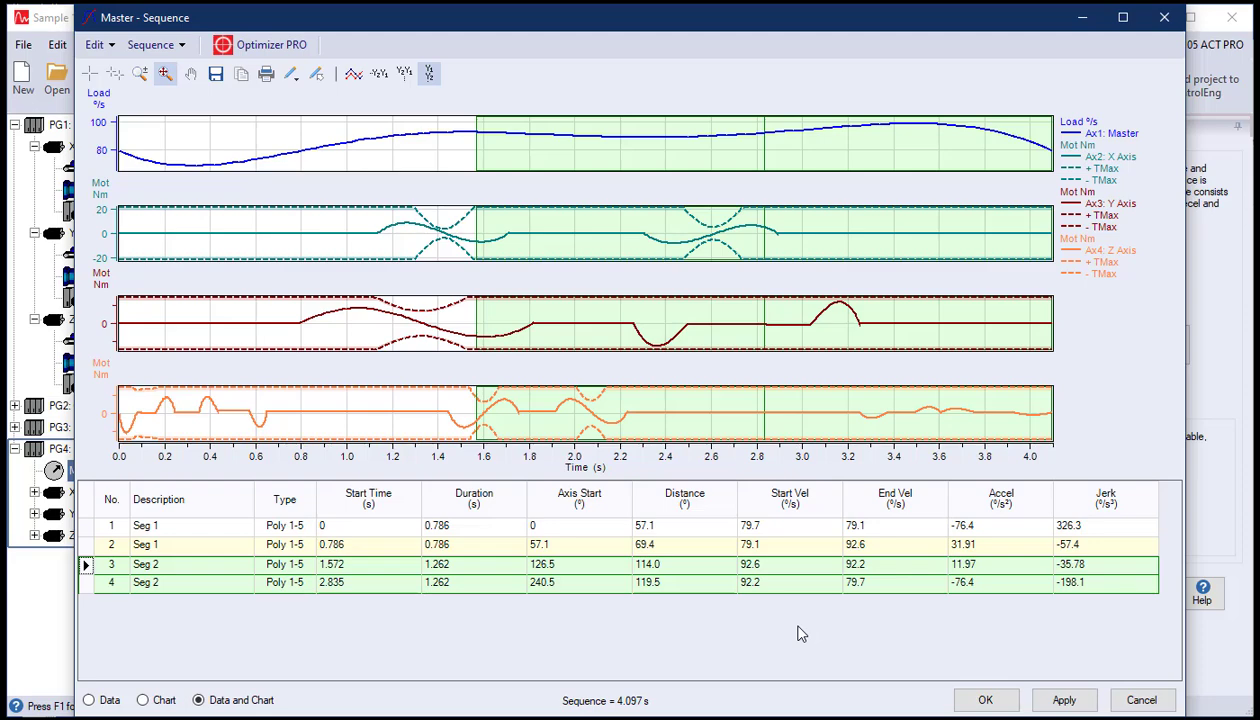
- Split the last segment, in row 4 of the sequence, into 3 segments of equal time
{"action": "left_click", "coordinate": [200, 584]}
{"action": "left_click", "coordinate": [94, 44]}
{"action": "mouse_move", "coordinate": [200, 219]}
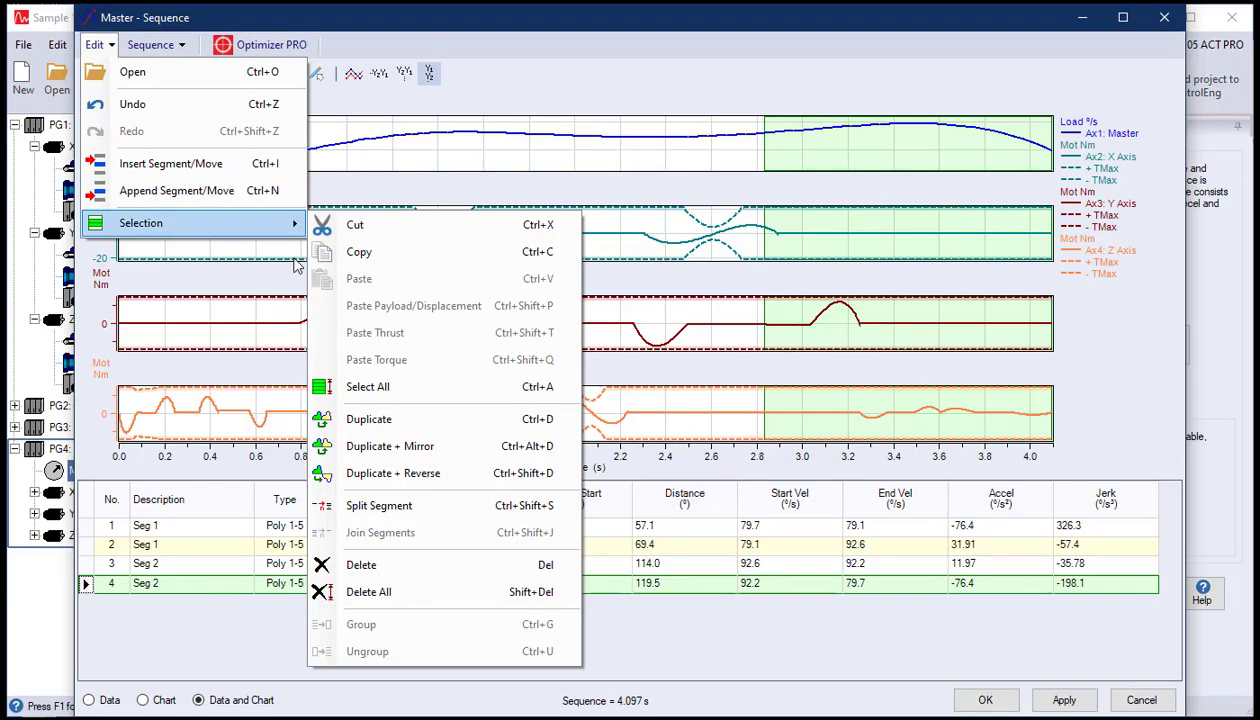
{"action": "left_click", "coordinate": [379, 499]}
{"action": "left_click", "coordinate": [875, 442]}
{"action": "left_click", "coordinate": [870, 453]}
{"action": "left_click", "coordinate": [860, 550]}
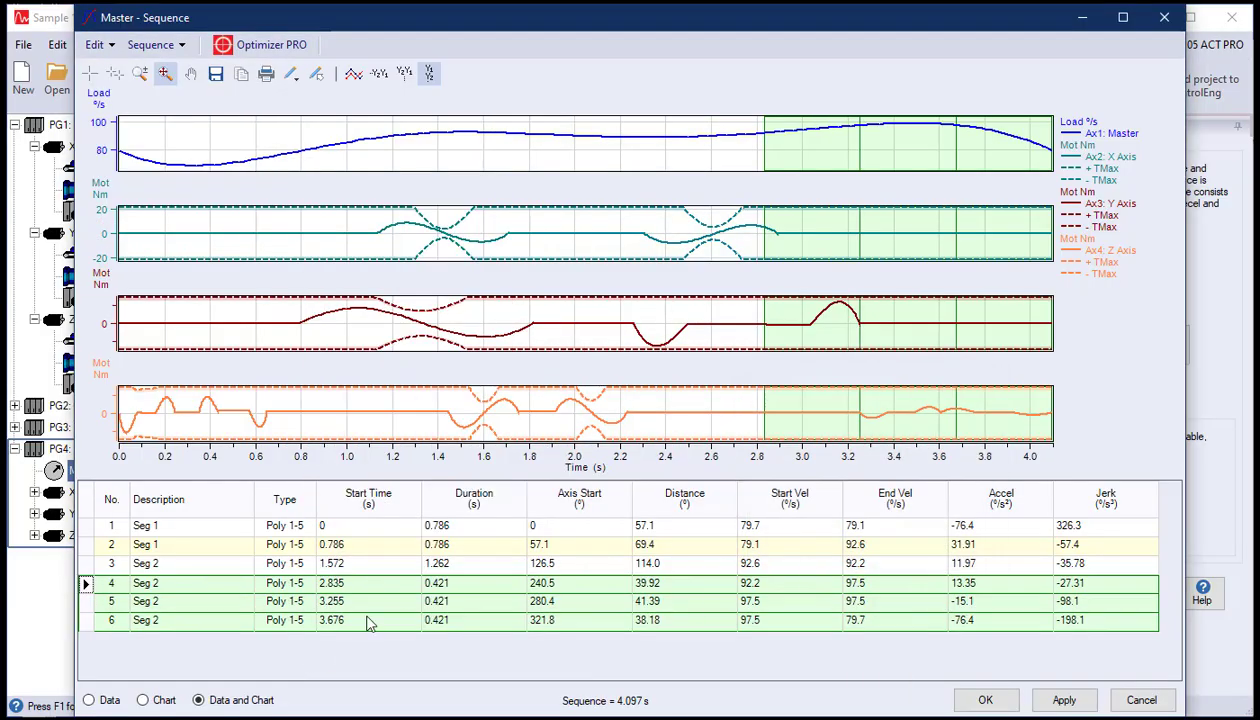
- Split the segment in row 3, starting at 126.5°, into 2 segments of equal time
{"action": "left_click", "coordinate": [157, 589]}
{"action": "left_click", "coordinate": [145, 564]}
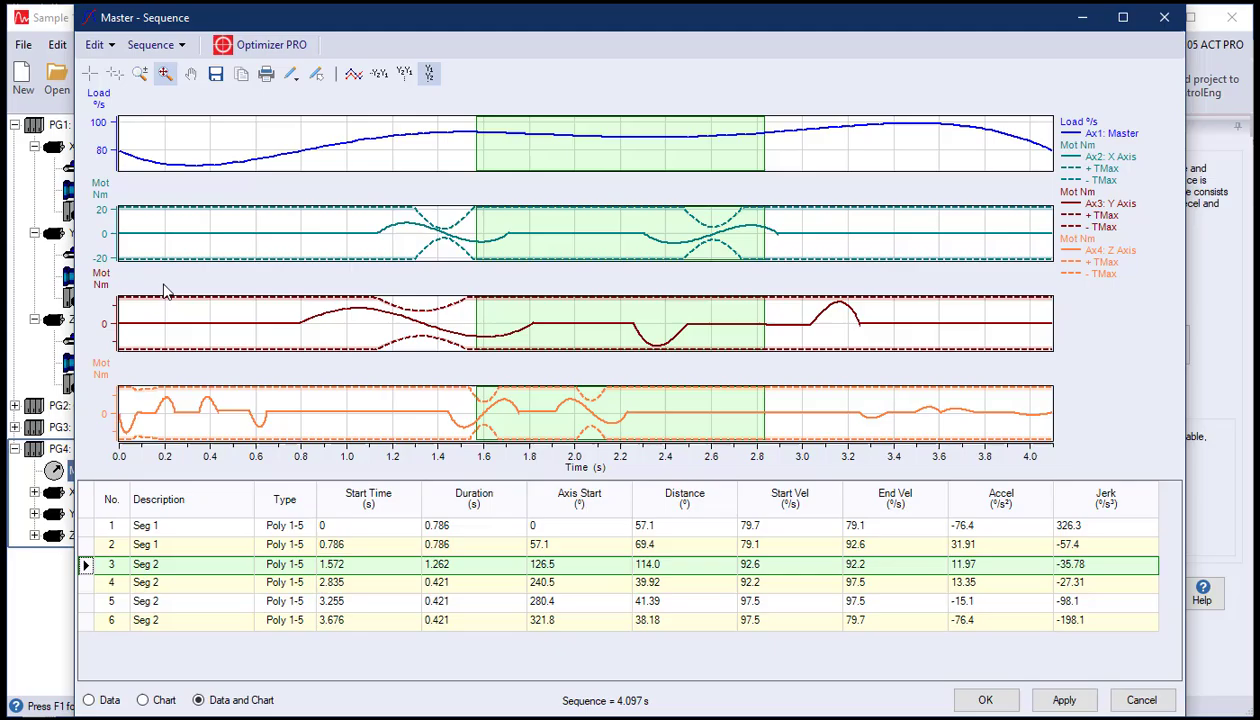
{"action": "left_click", "coordinate": [94, 44]}
{"action": "mouse_move", "coordinate": [160, 225]}
{"action": "left_click", "coordinate": [379, 505]}
{"action": "left_click", "coordinate": [850, 545]}
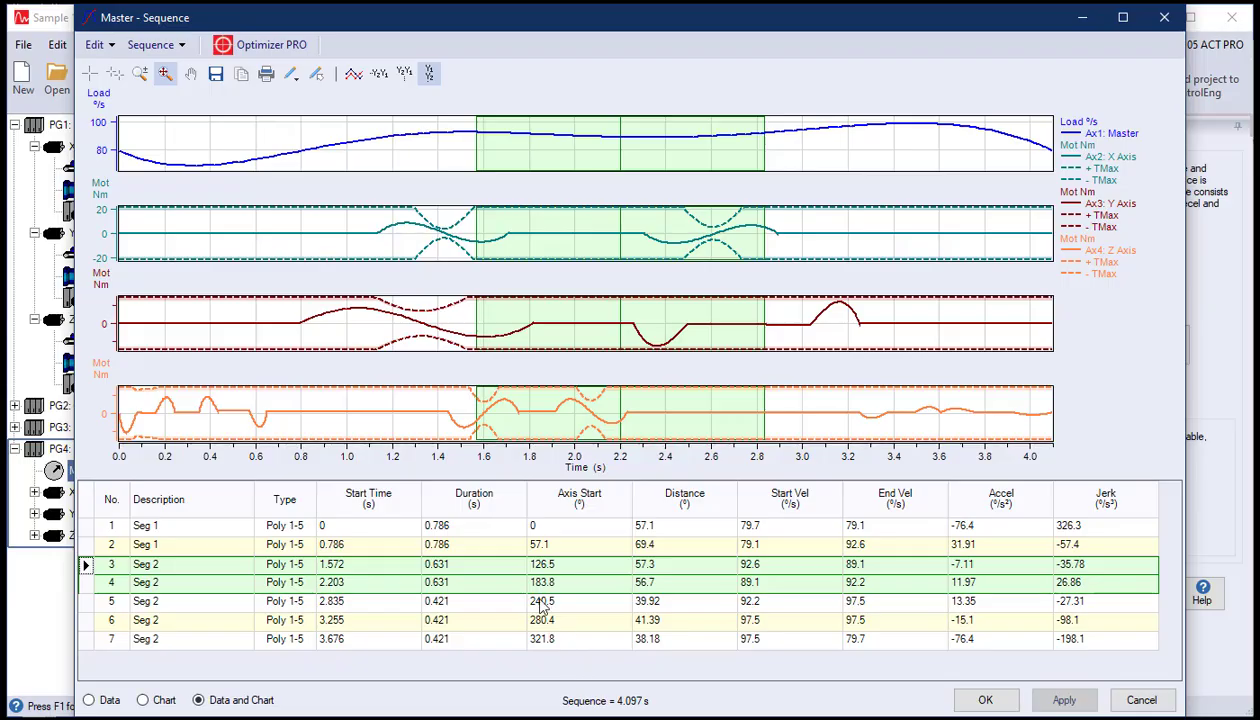
- Run Optimizer PRO on the seven-segment Master sequence for XBase: Time and accept the optimized result
{"action": "left_click", "coordinate": [229, 50]}
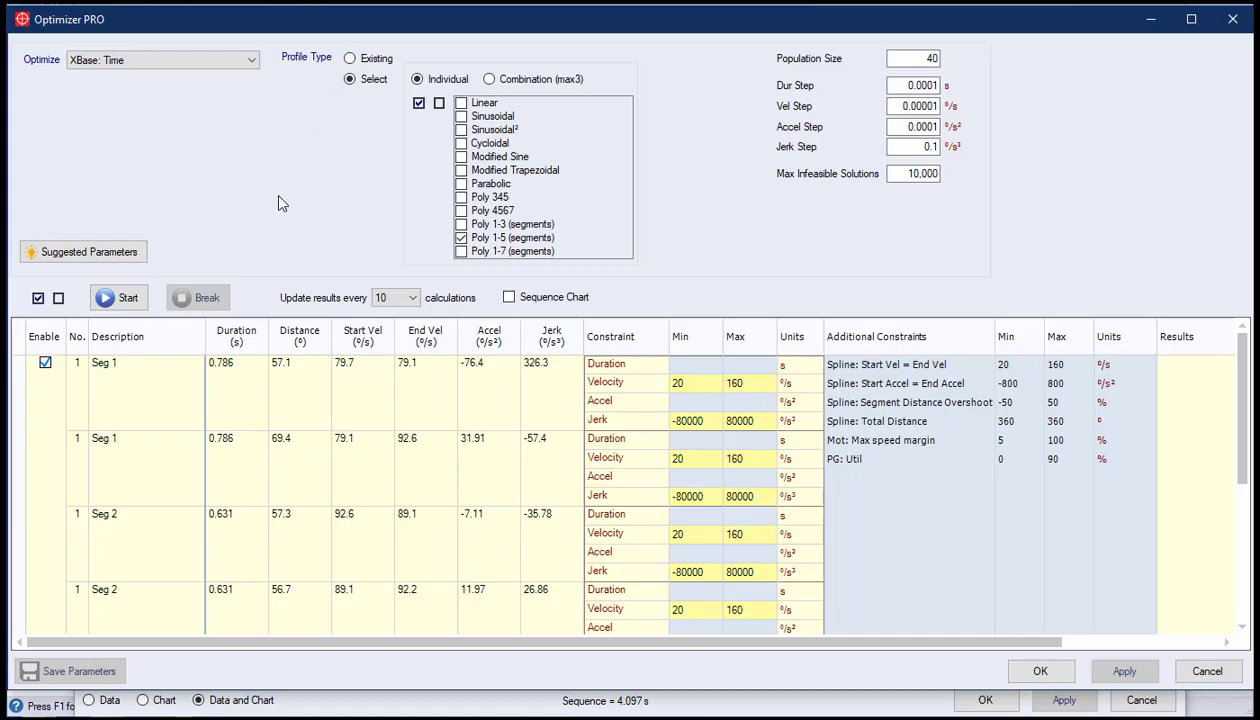
{"action": "left_click", "coordinate": [122, 297]}
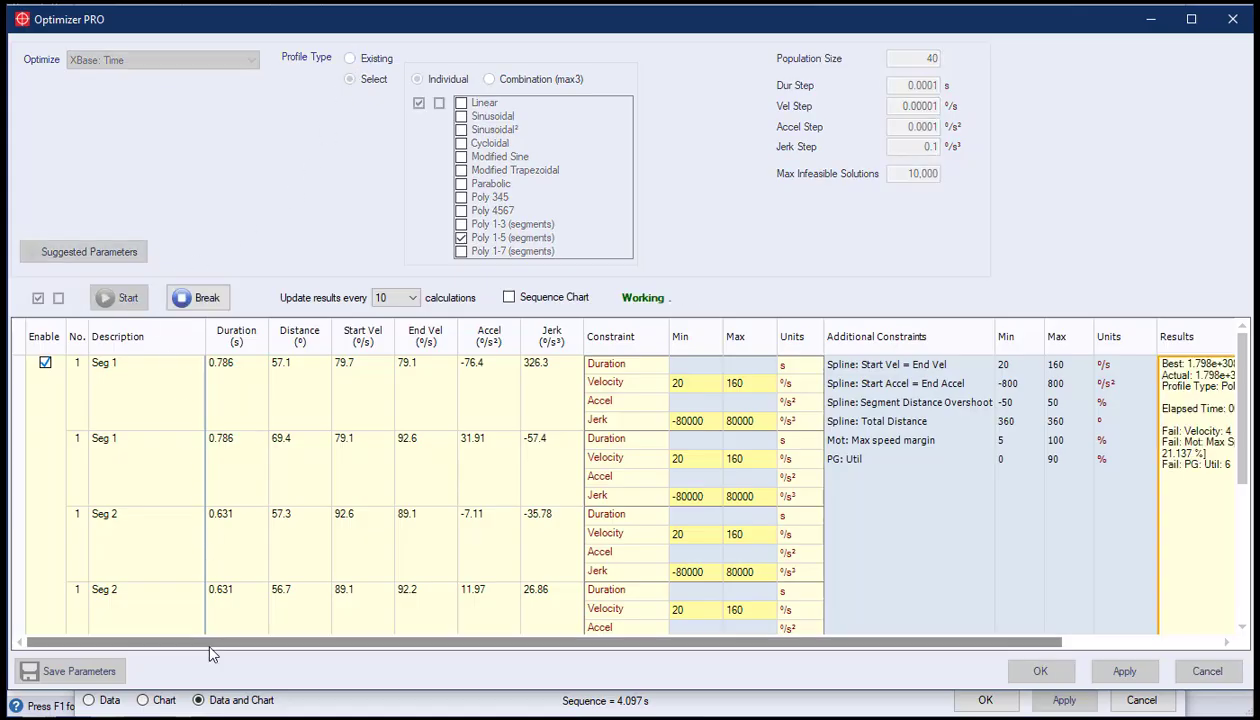
{"action": "left_click_drag", "start_coordinate": [206, 641], "coordinate": [364, 641]}
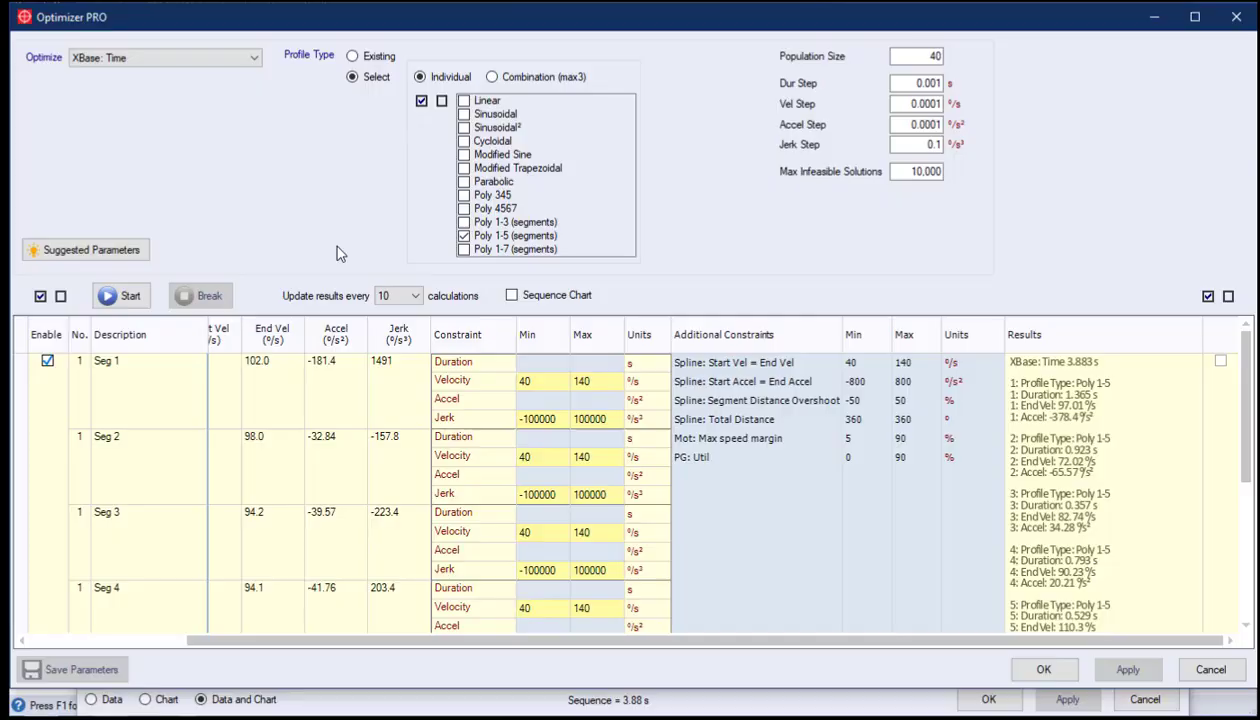
{"action": "left_click", "coordinate": [1043, 669]}
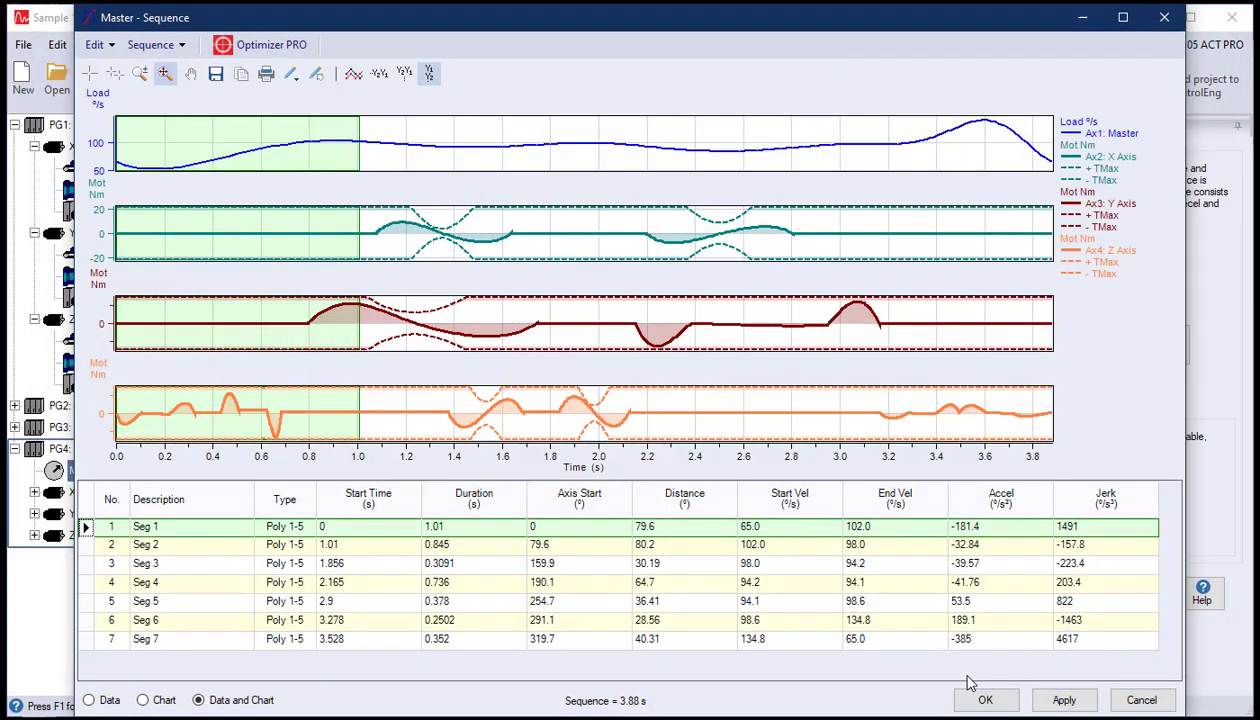